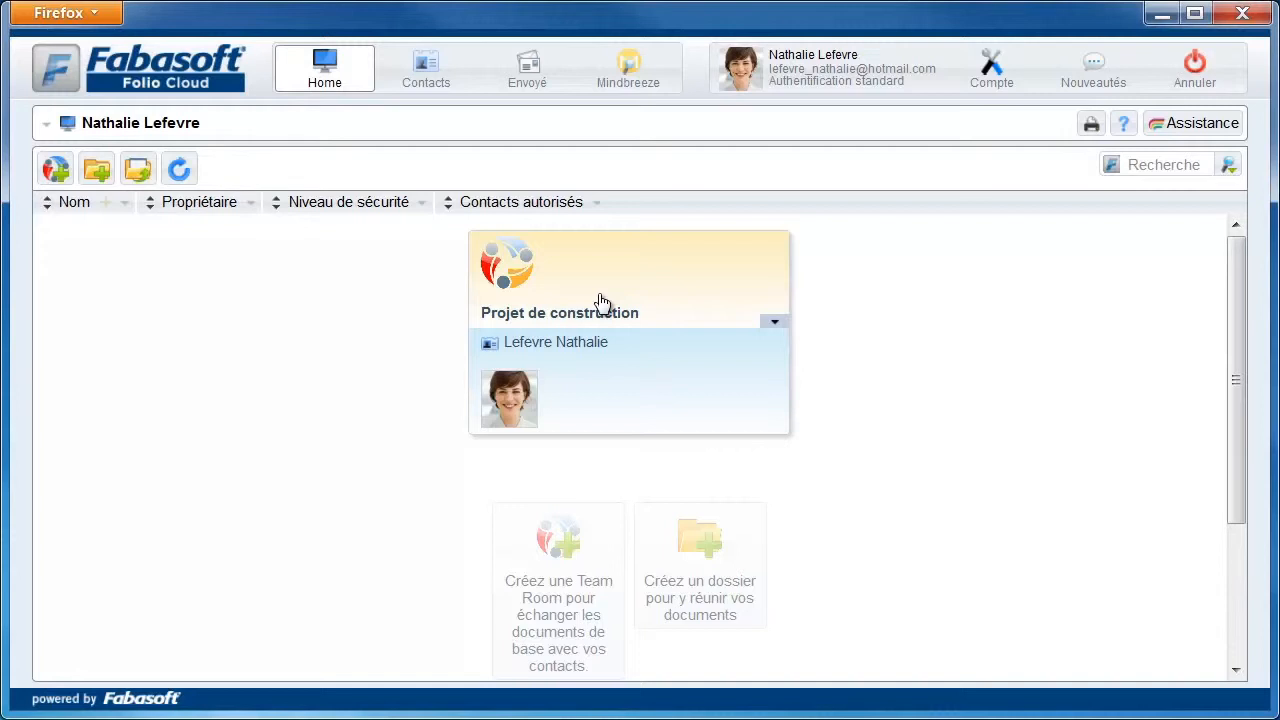
Open the Projet de construction teamroom from the home page
click(601, 302)
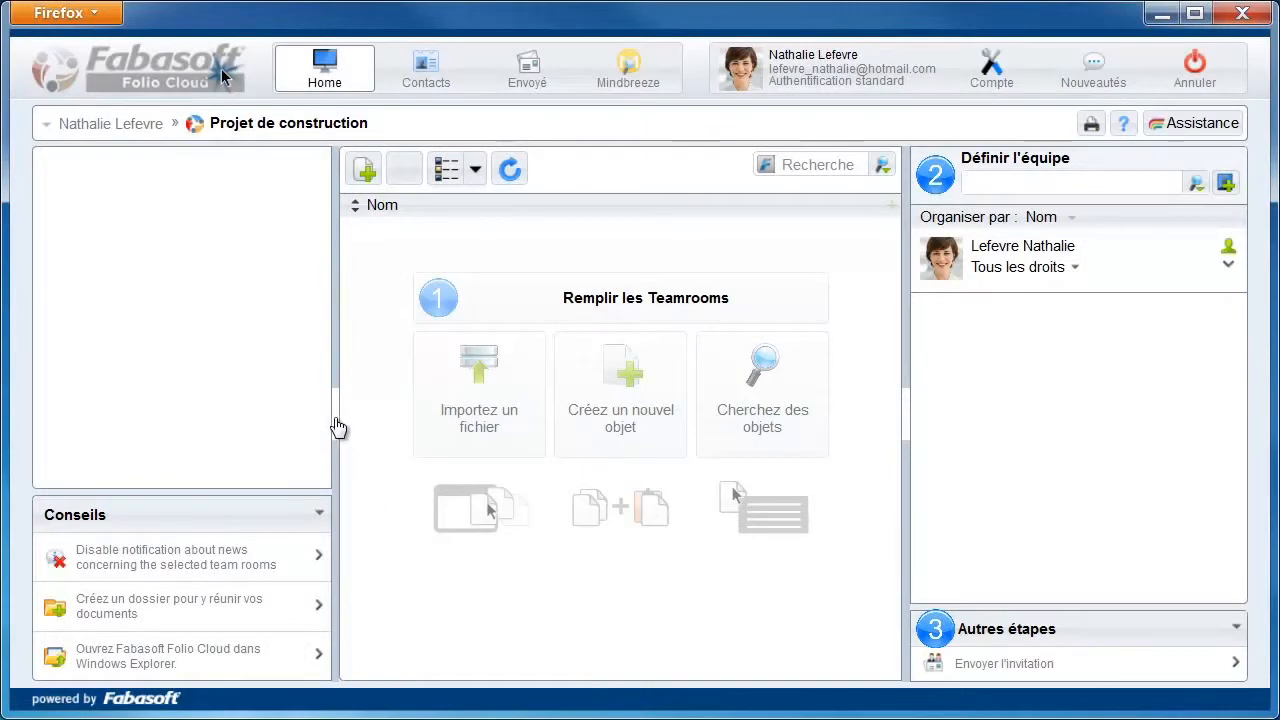
Collapse the side tips panel to widen the teamroom's file list
mouse_move(336, 417)
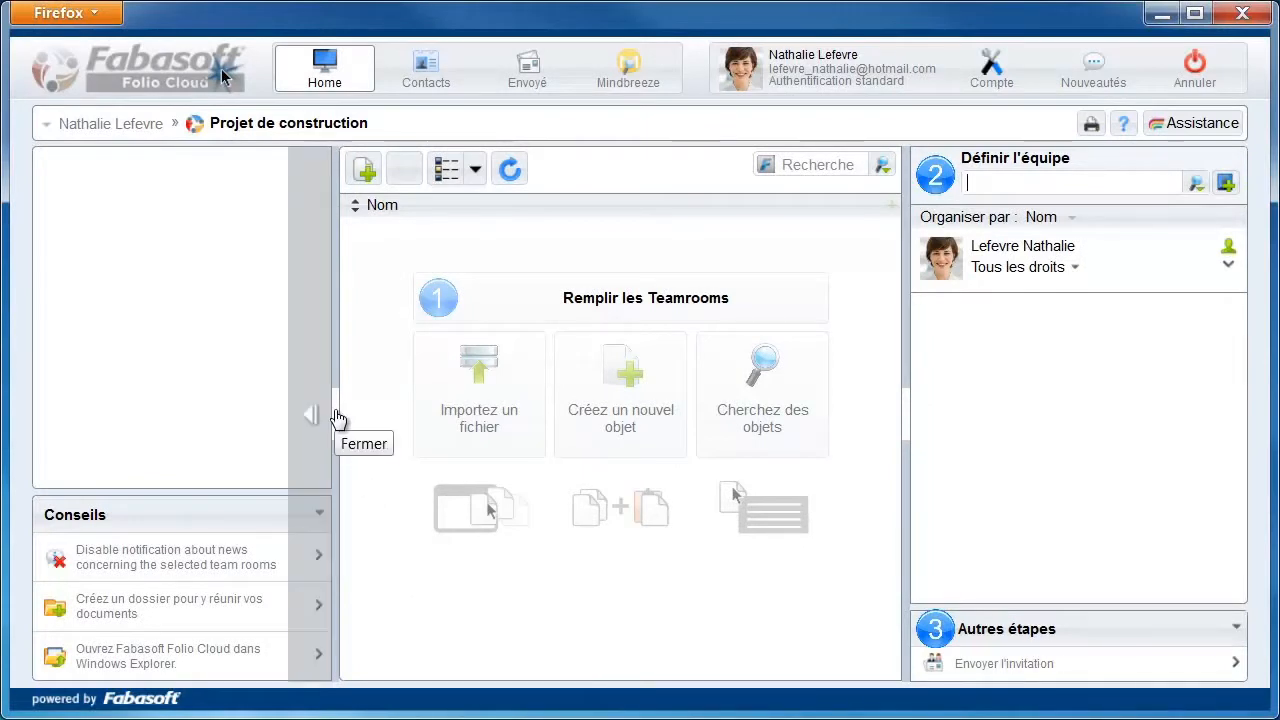
click(336, 417)
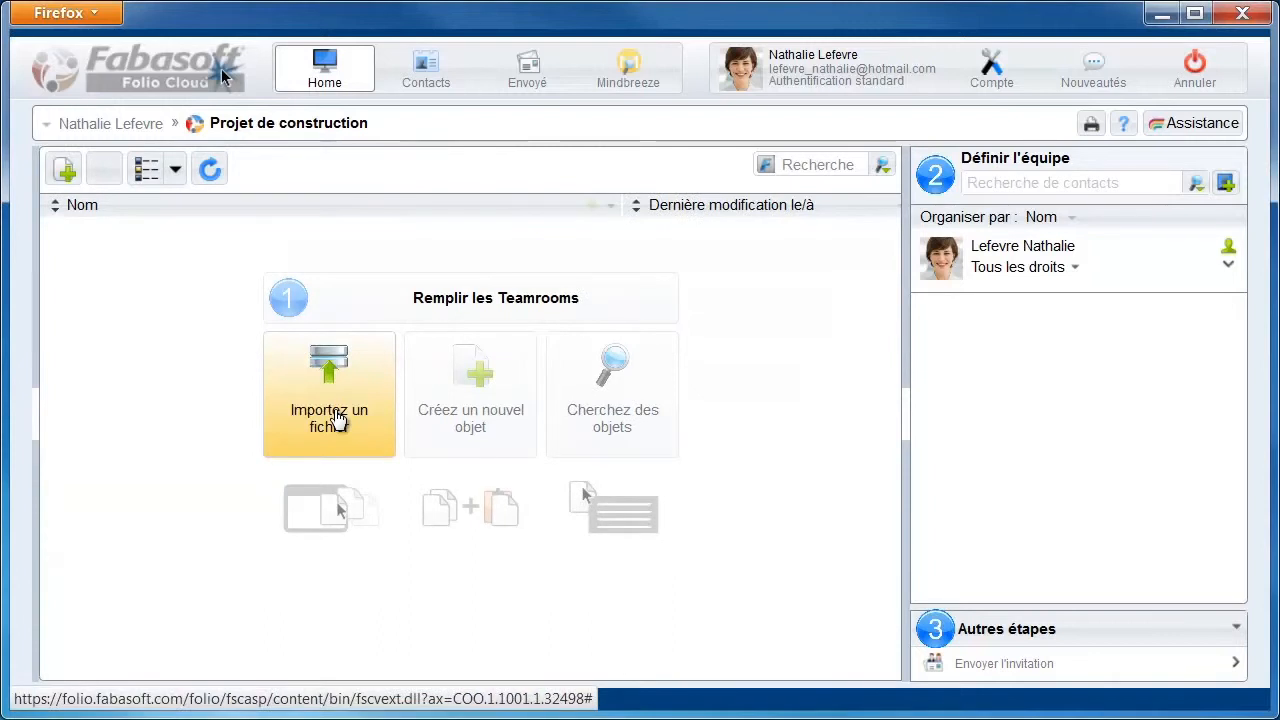
Import the Plan du bureau file from the computer's Plans folder into the teamroom
click(331, 385)
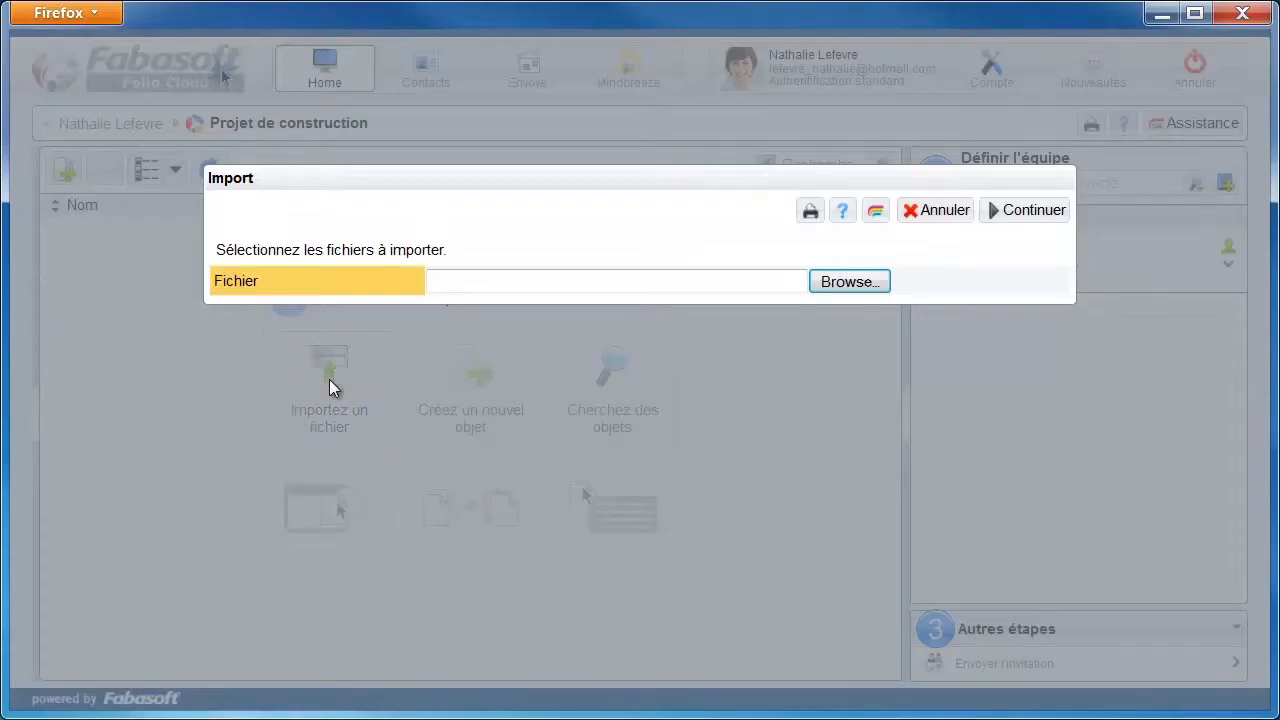
click(836, 285)
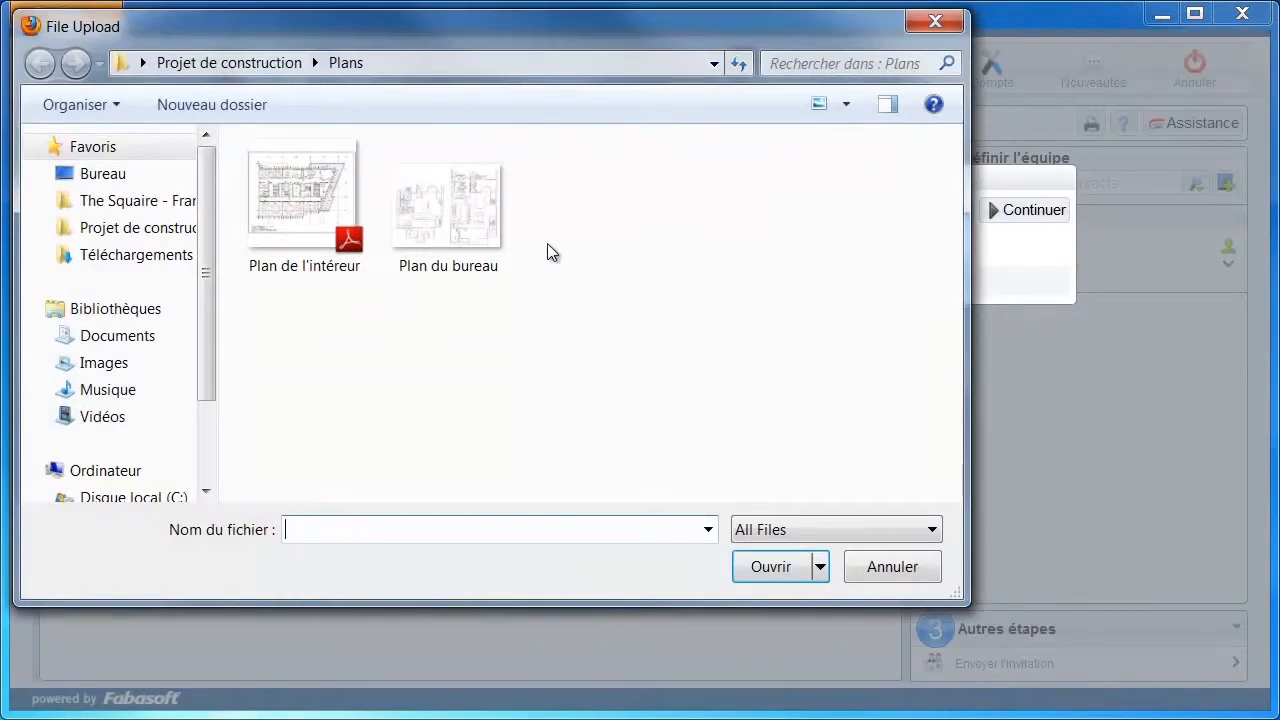
click(452, 218)
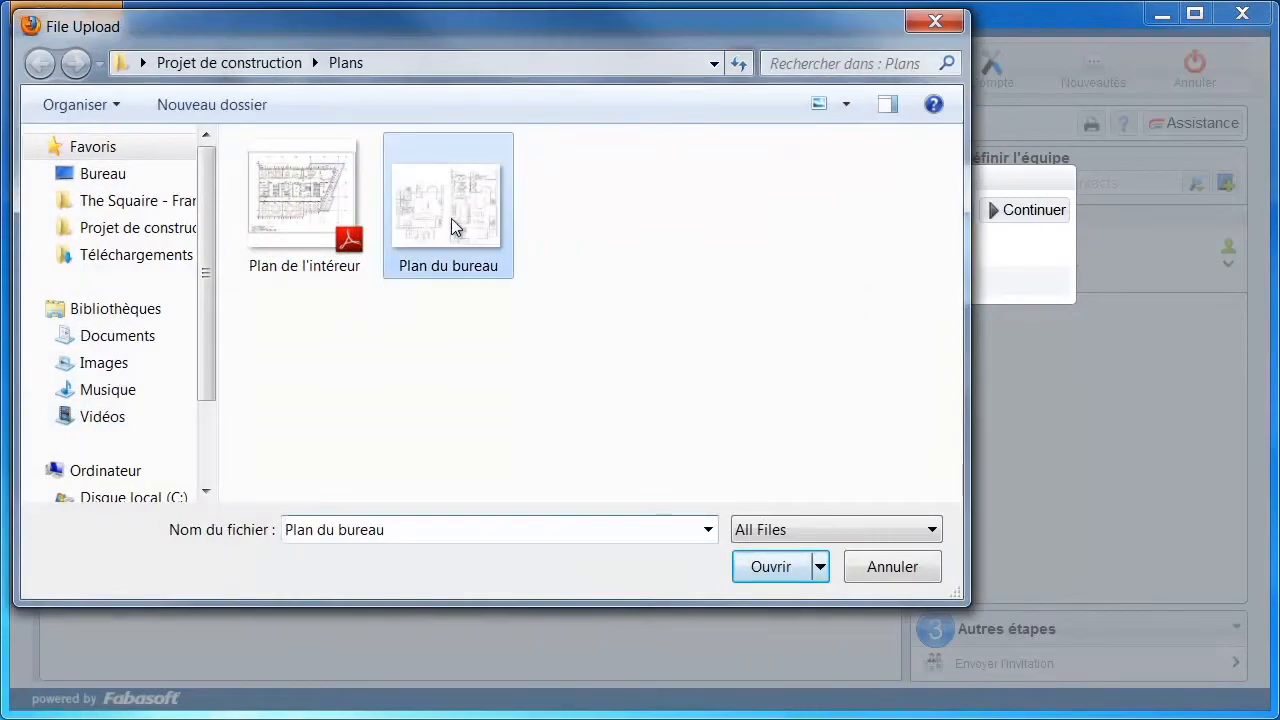
click(772, 568)
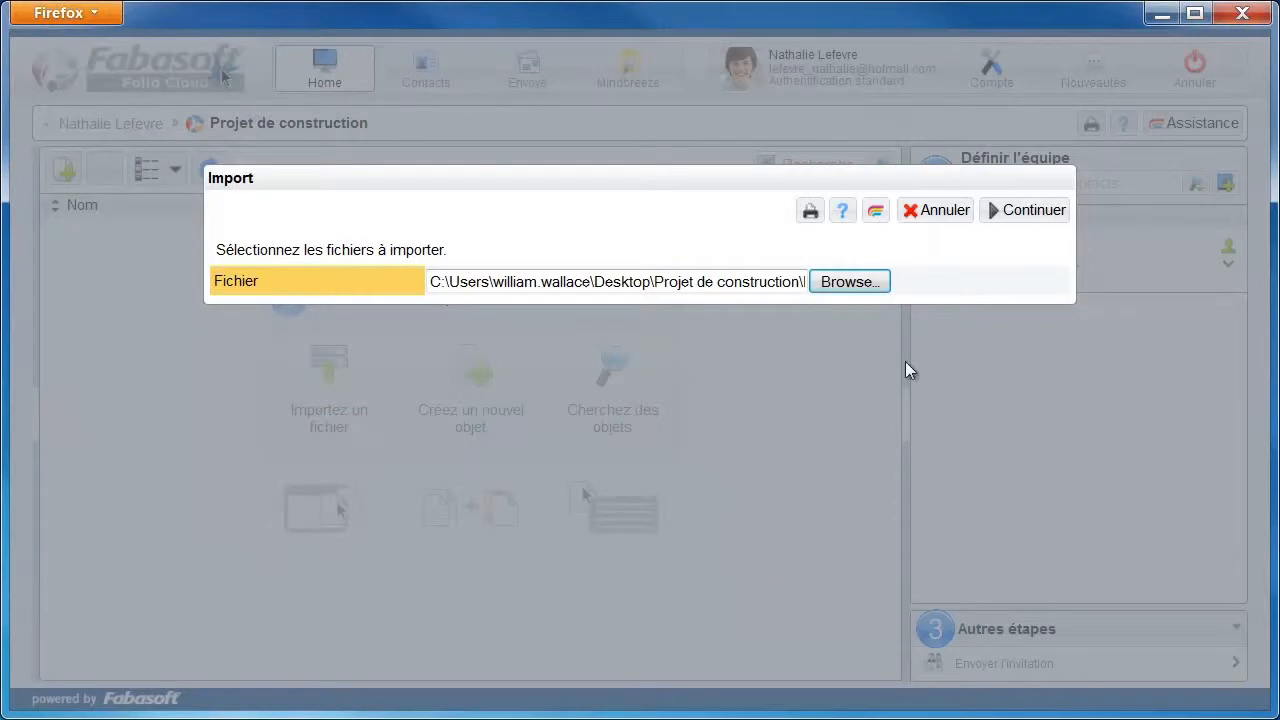
click(1030, 210)
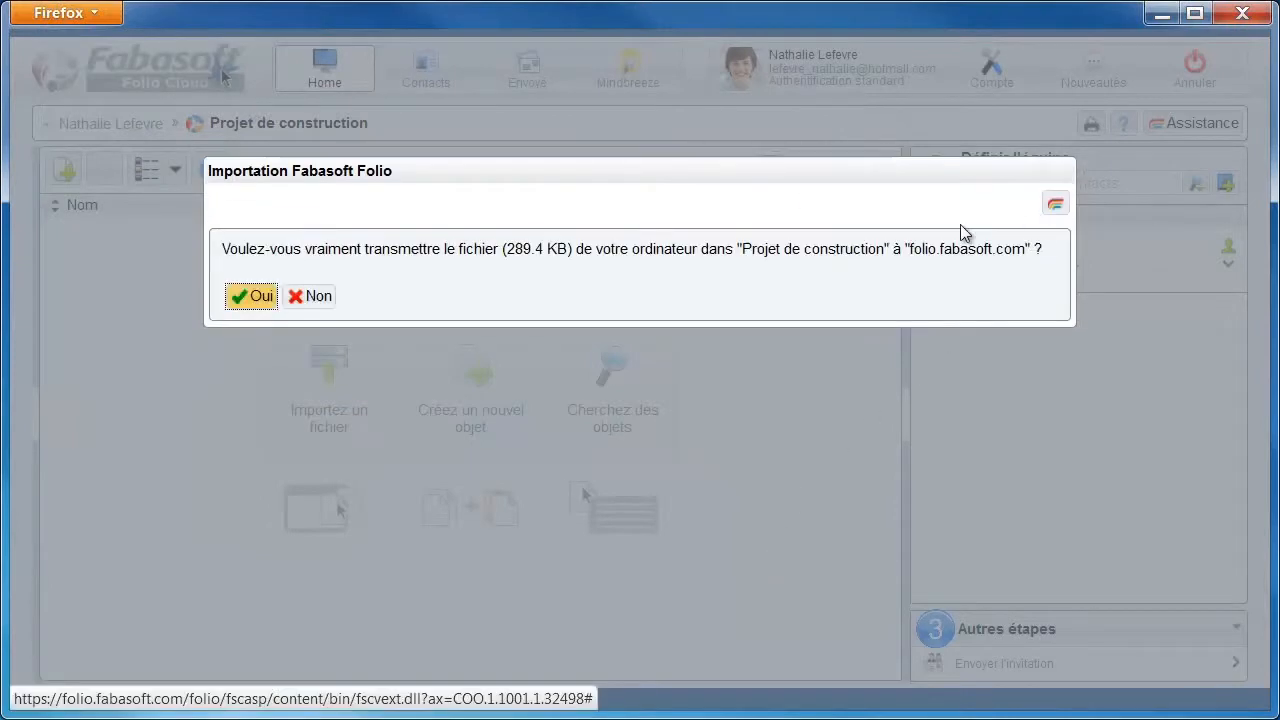
click(249, 296)
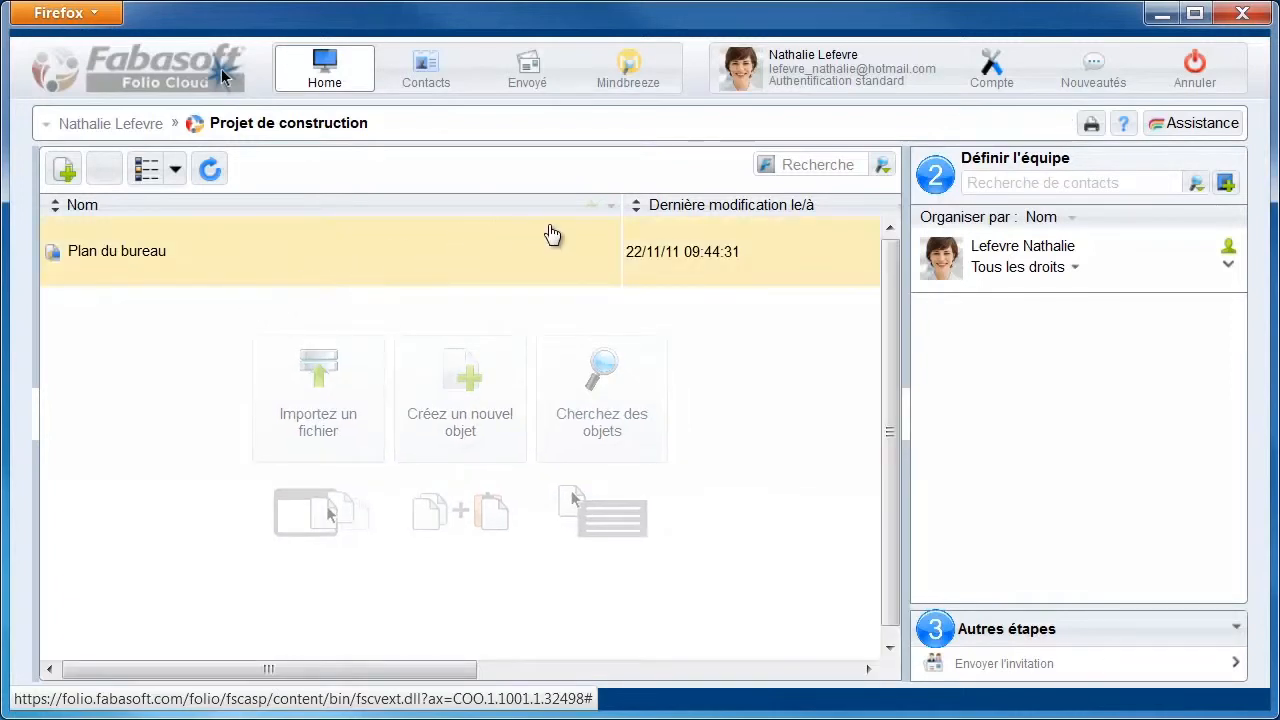
Narrow the Nom column and minimize the browser to reveal the desktop
drag(620, 210, 338, 208)
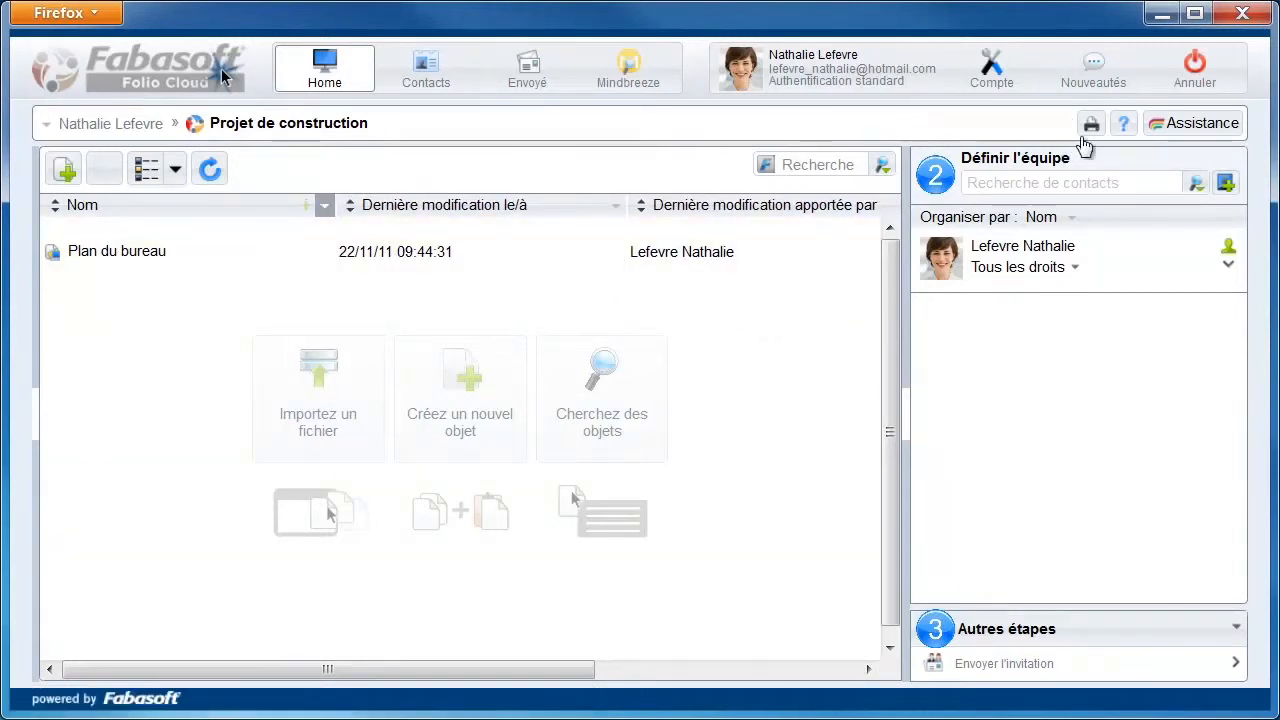
click(1164, 16)
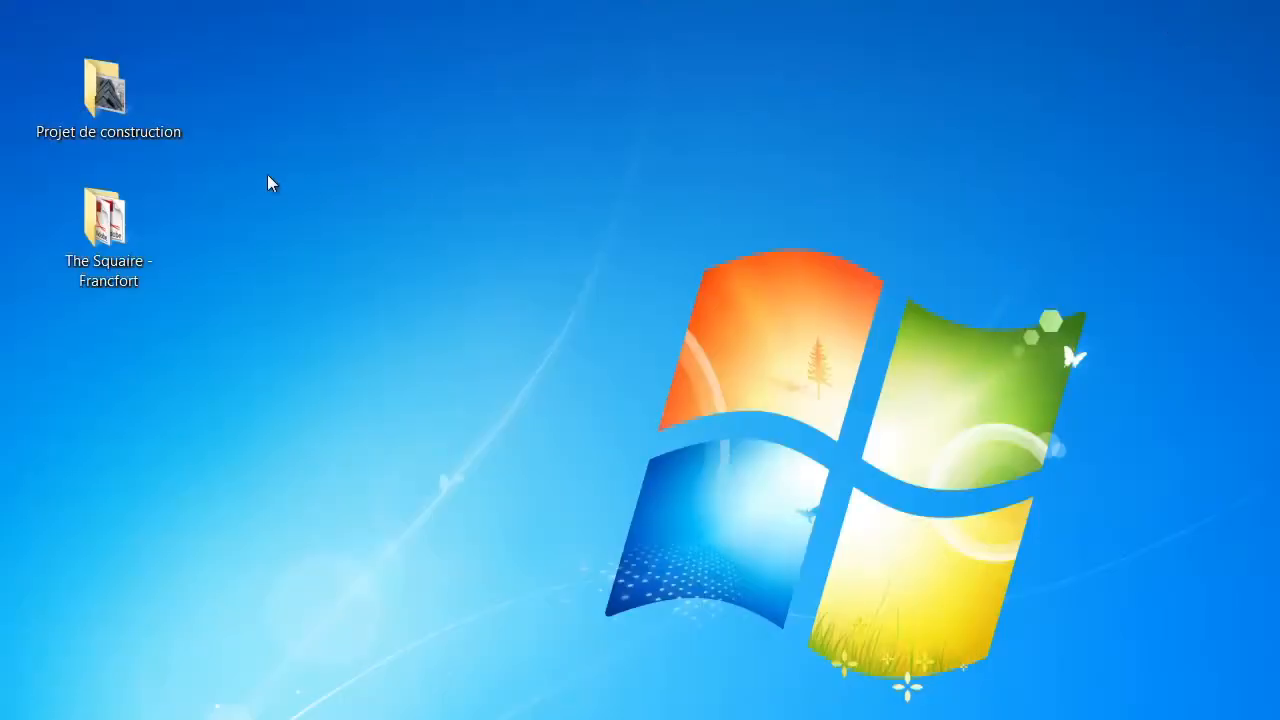
double_click(110, 103)
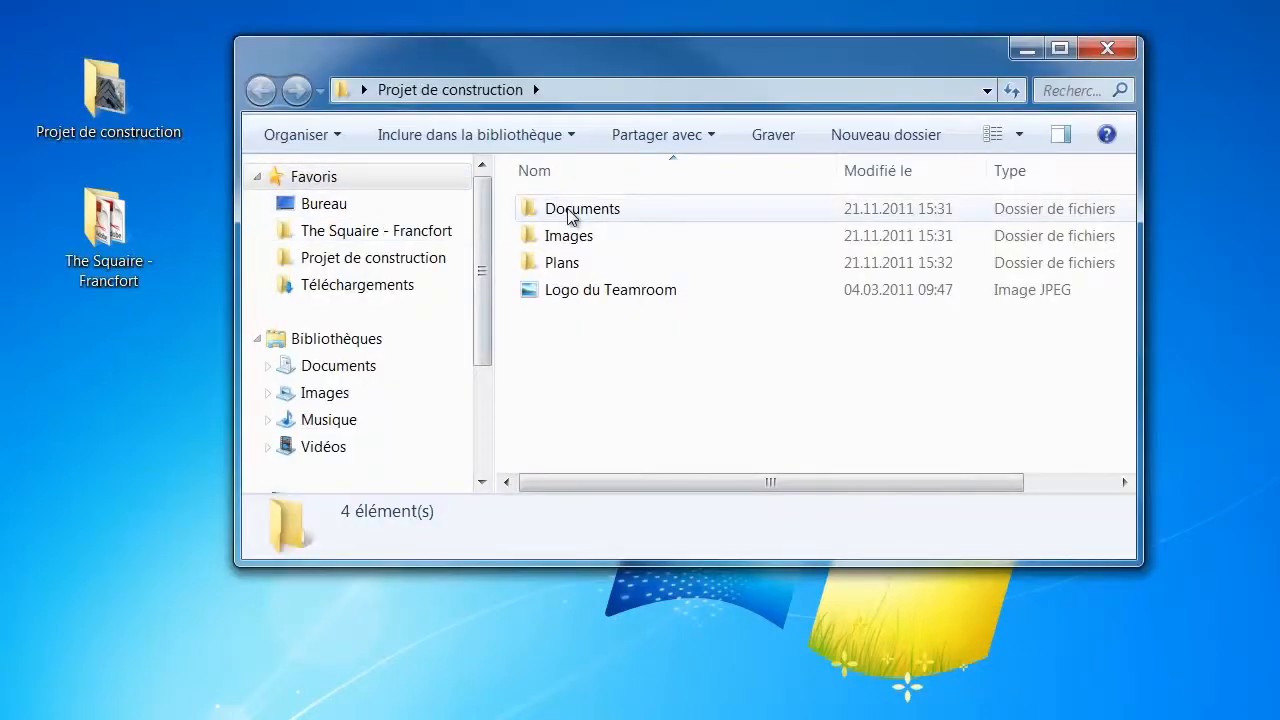
double_click(566, 214)
click(460, 95)
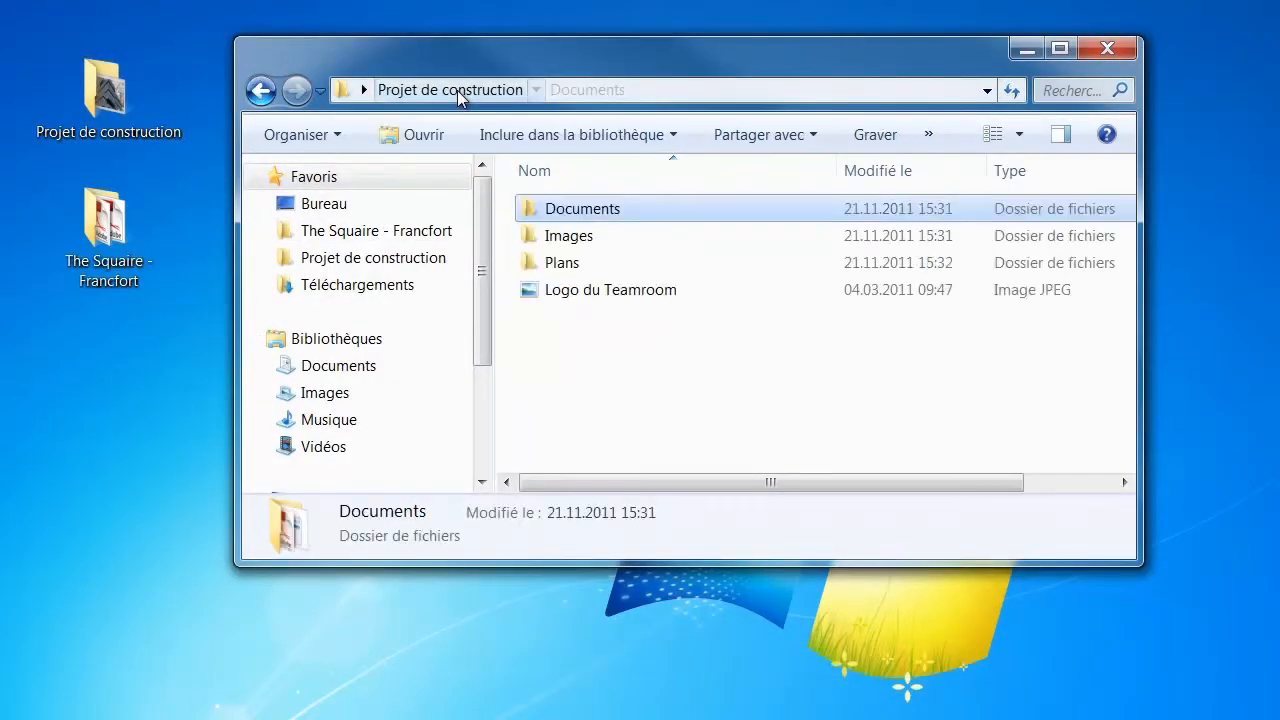
double_click(560, 234)
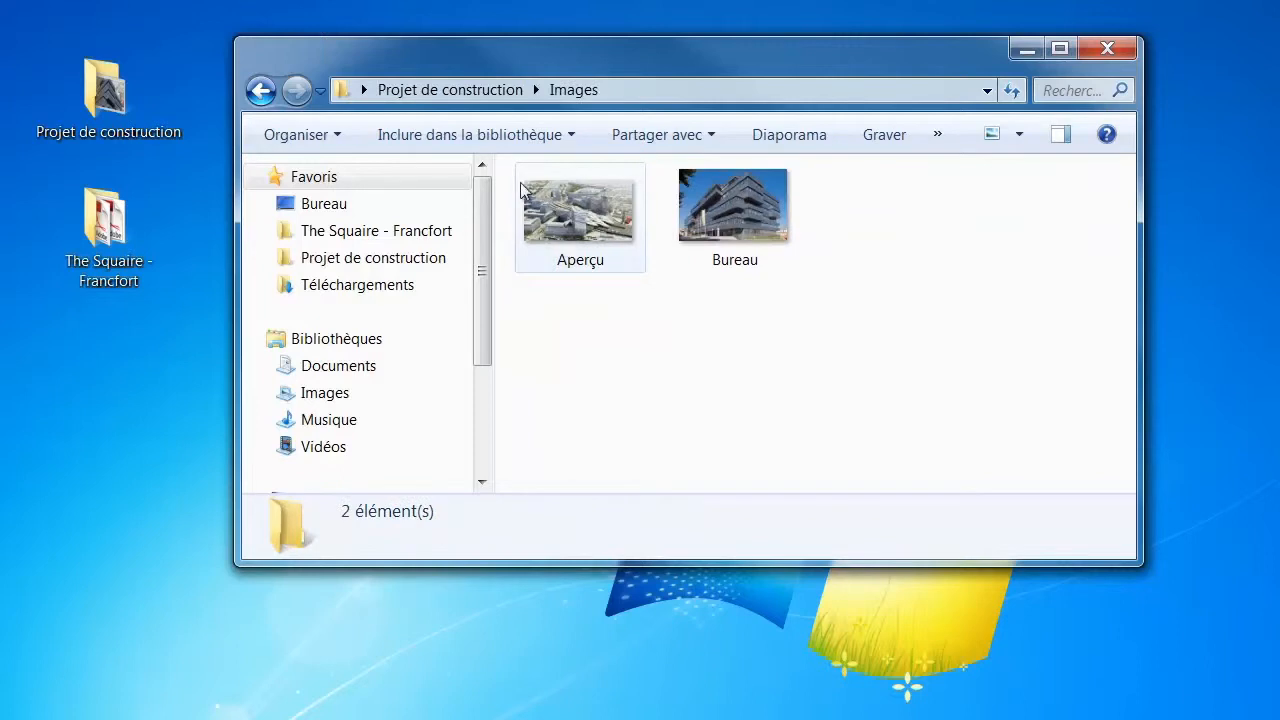
click(440, 91)
click(562, 264)
double_click(562, 264)
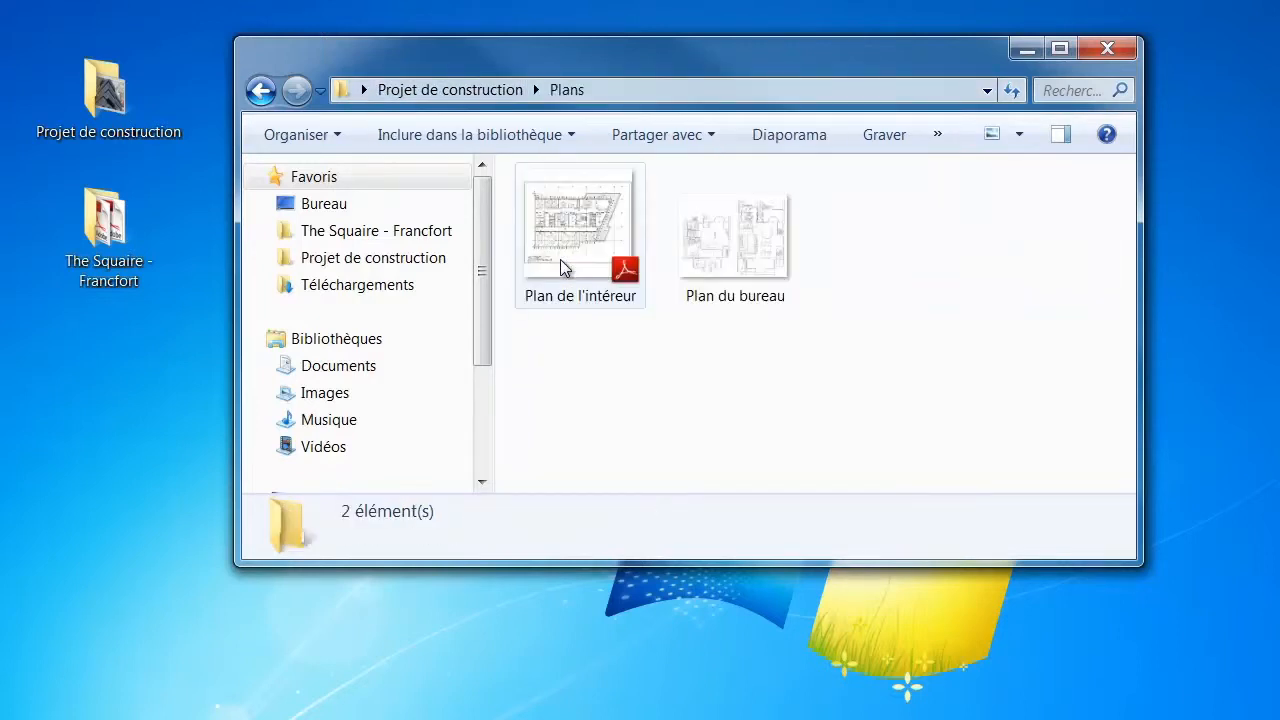
click(450, 93)
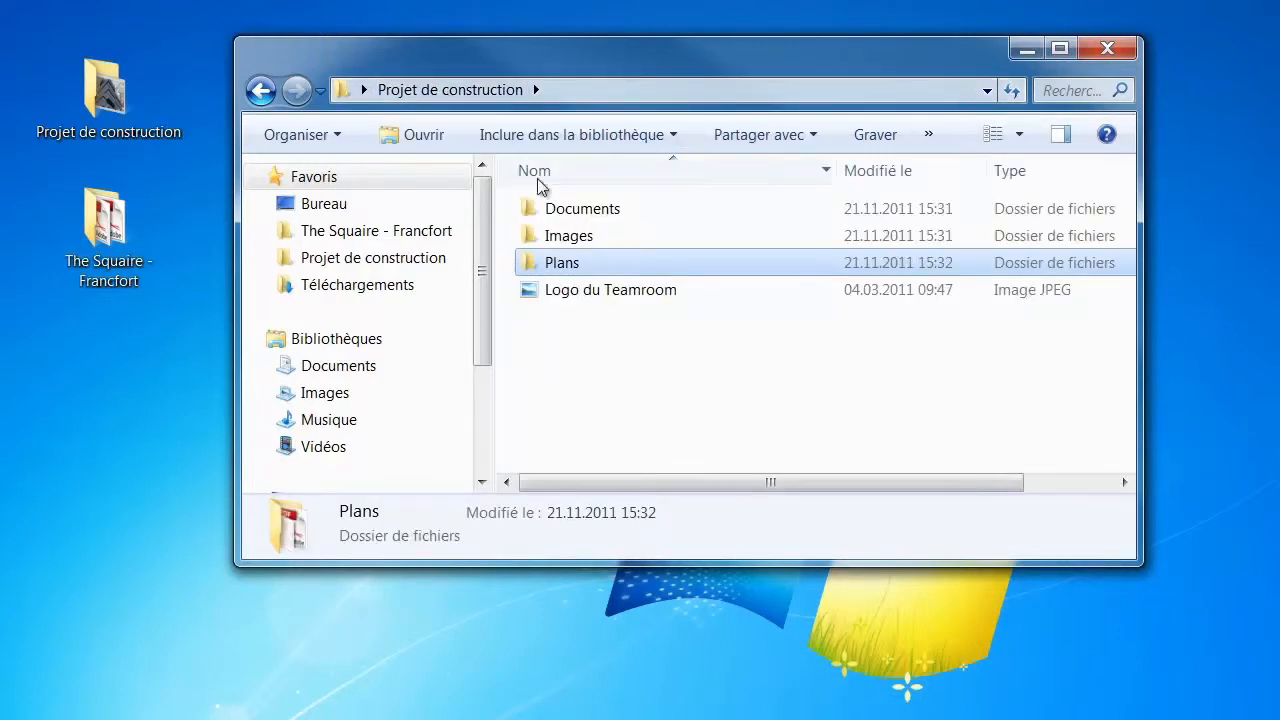
click(1108, 50)
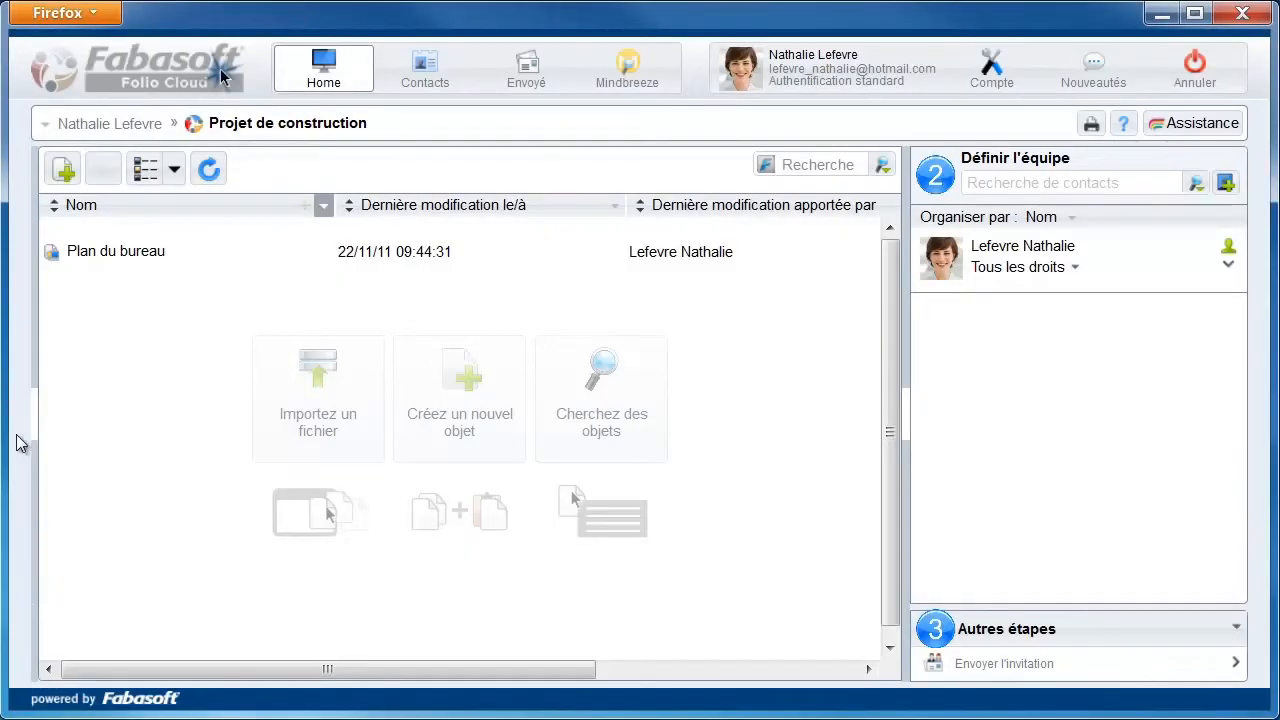
Drag the desktop Projet de construction folder into the teamroom, uploading its 7 files
drag(8, 407, 217, 406)
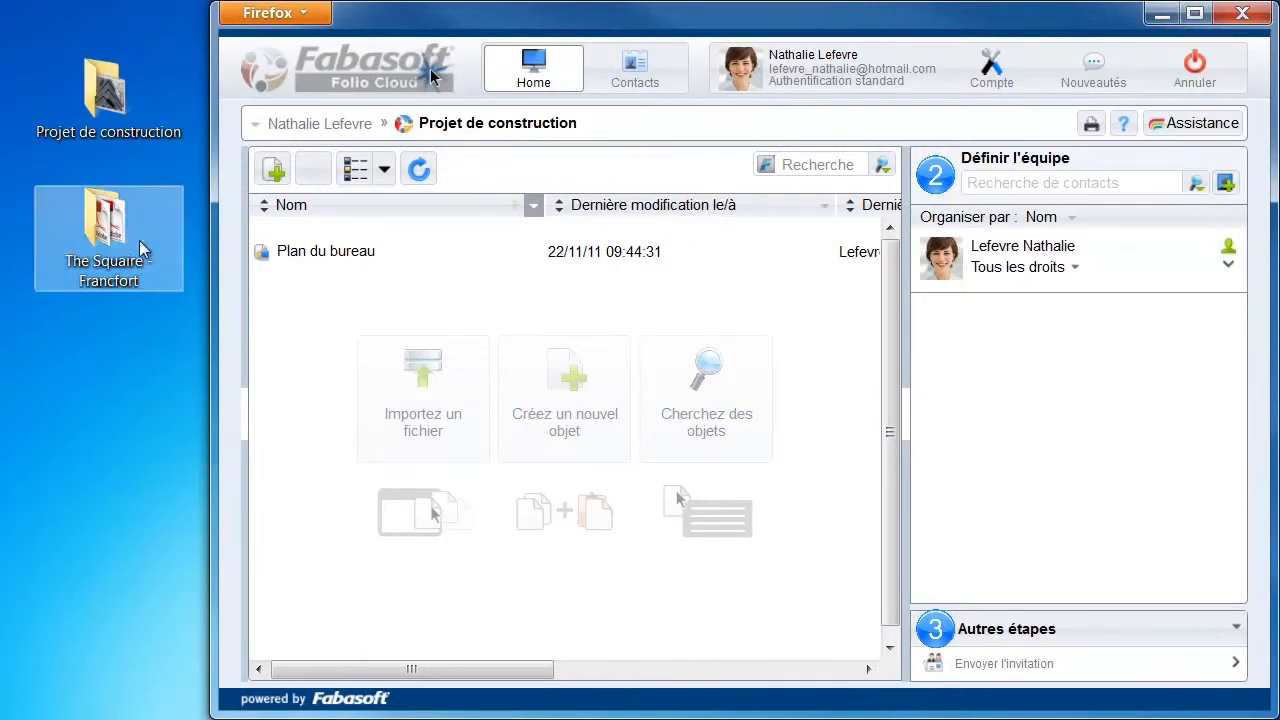
drag(117, 86, 551, 396)
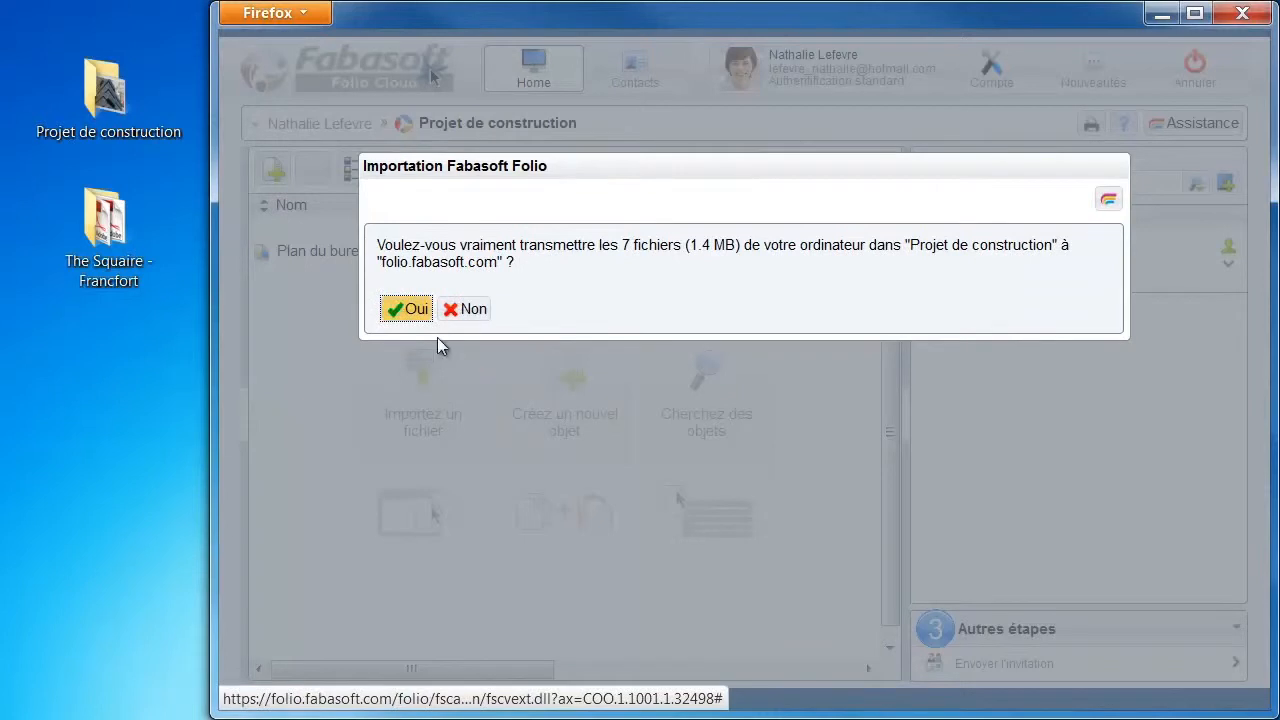
click(409, 311)
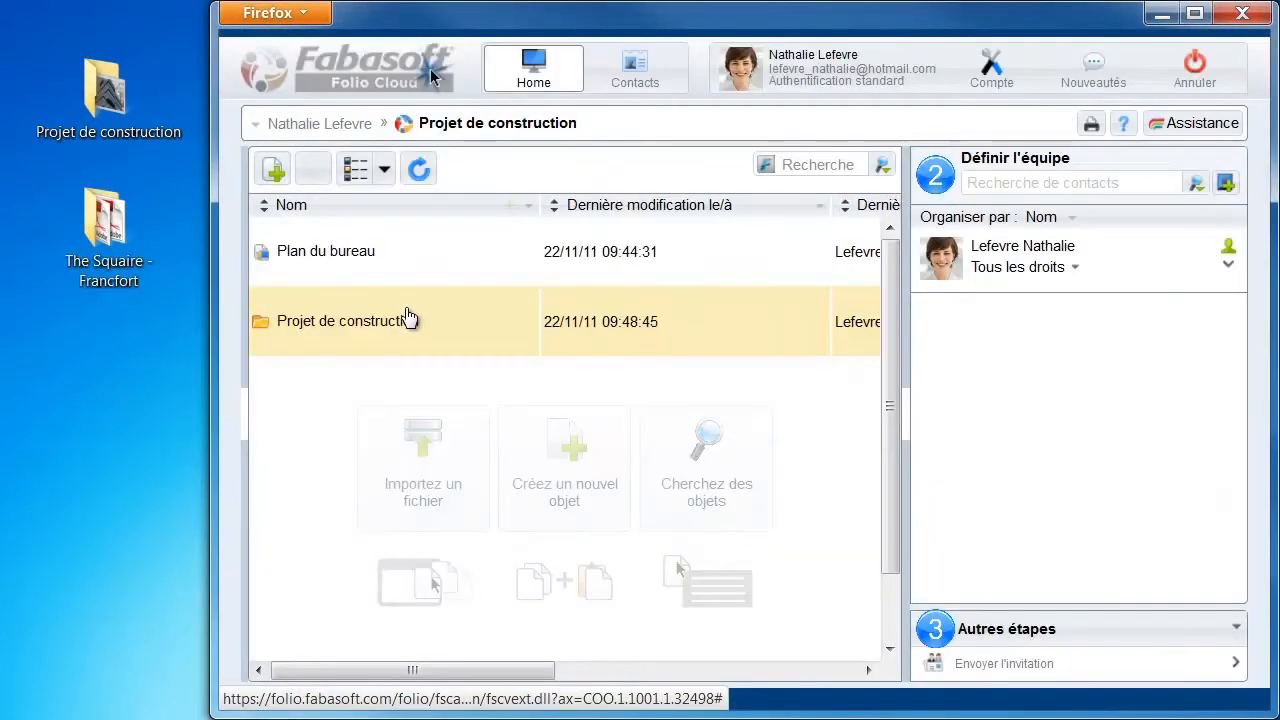
Check the Documents, Images and Plans subfolders, then return to the teamroom's top level
double_click(316, 339)
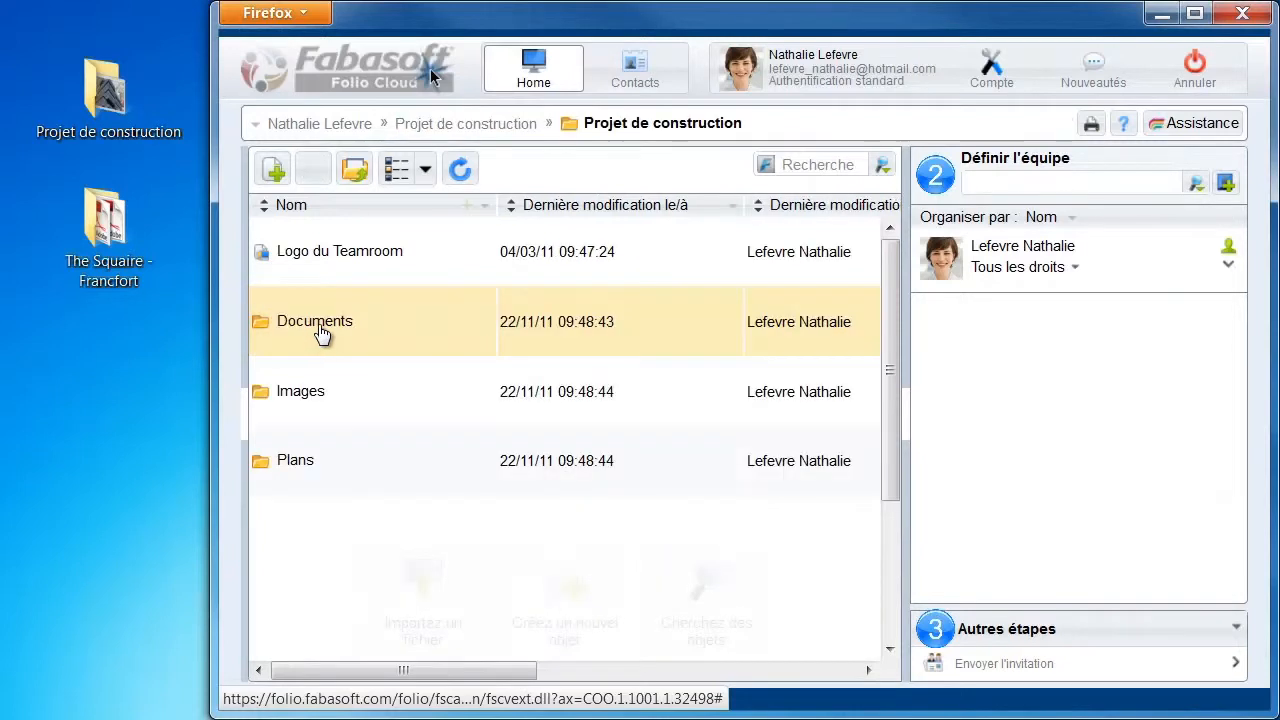
double_click(340, 332)
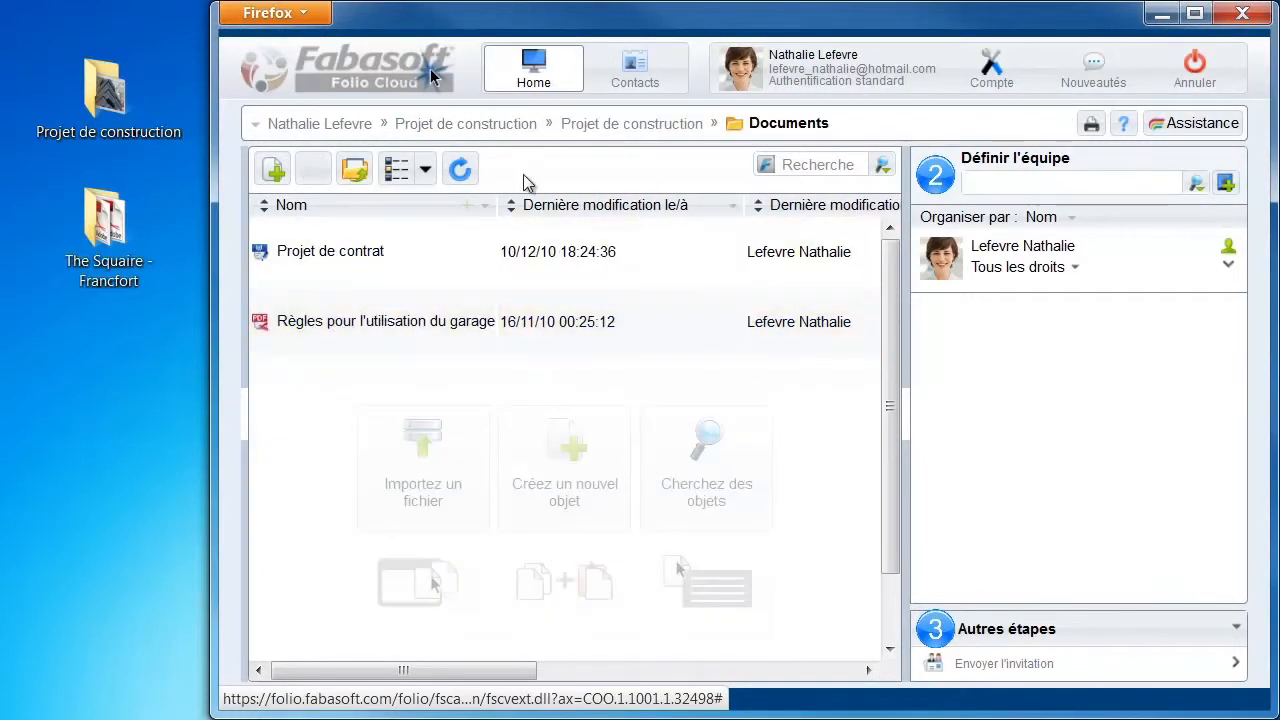
click(632, 123)
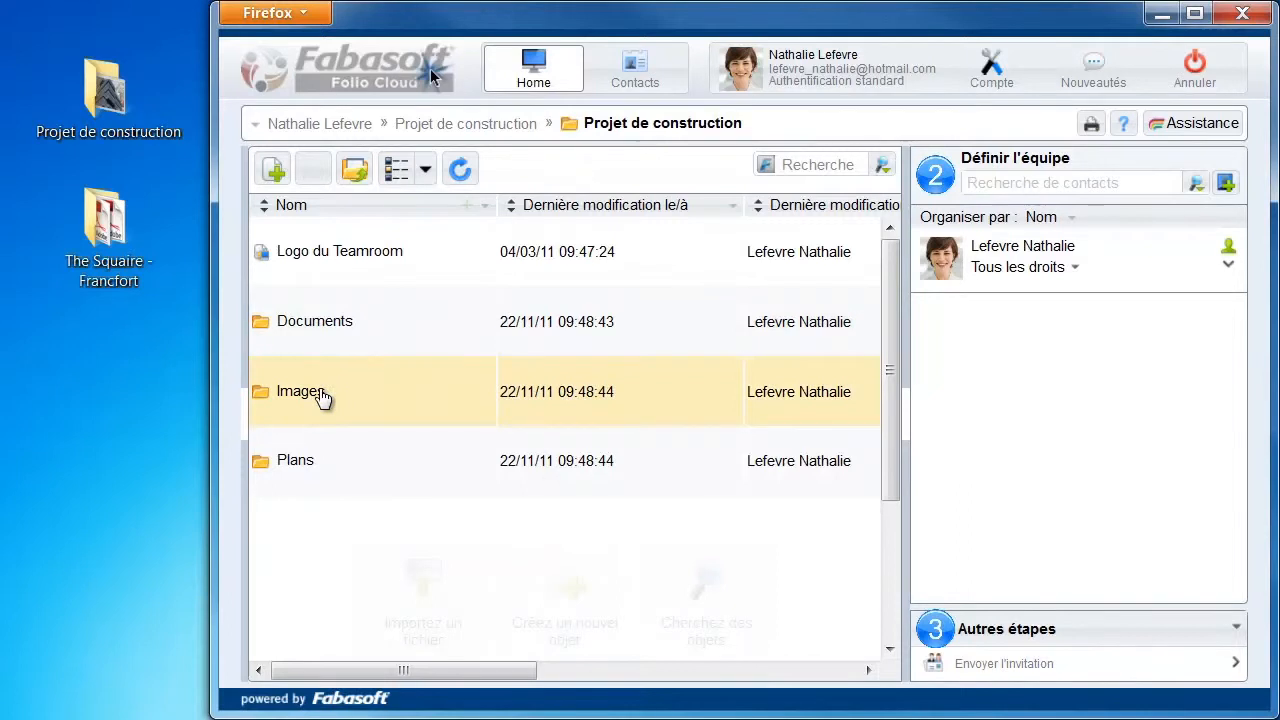
double_click(326, 395)
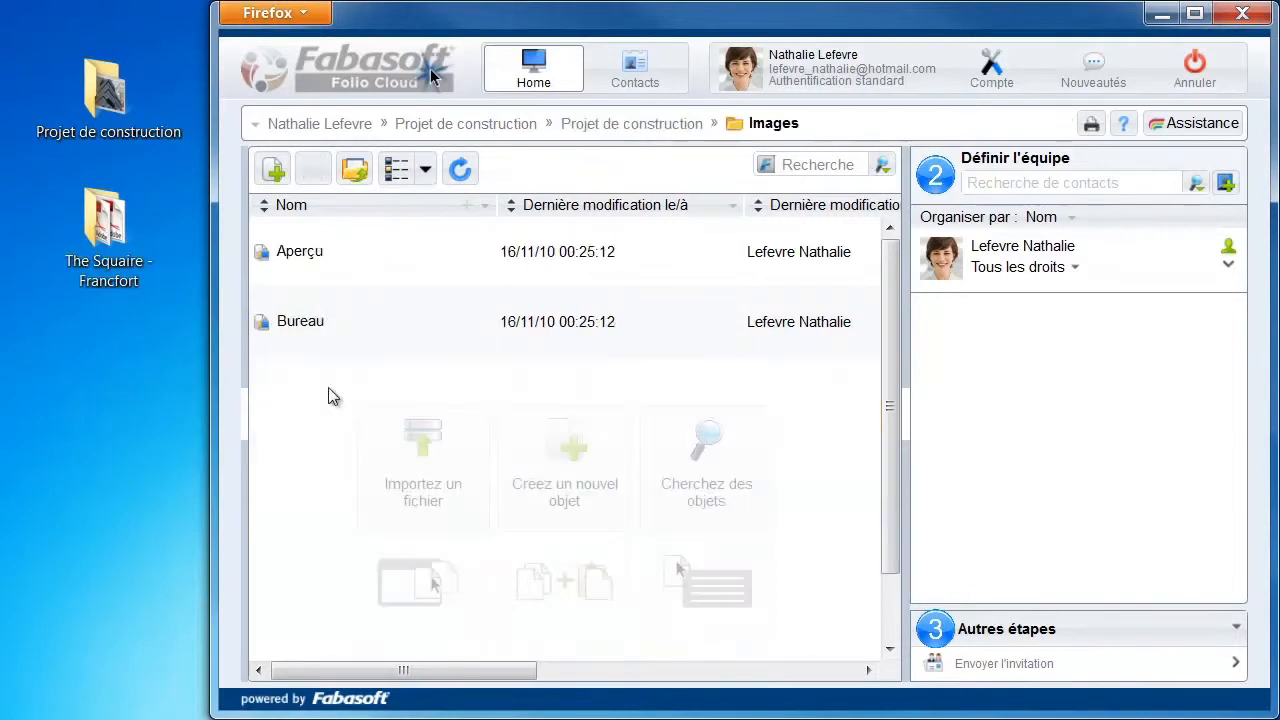
click(602, 134)
double_click(306, 465)
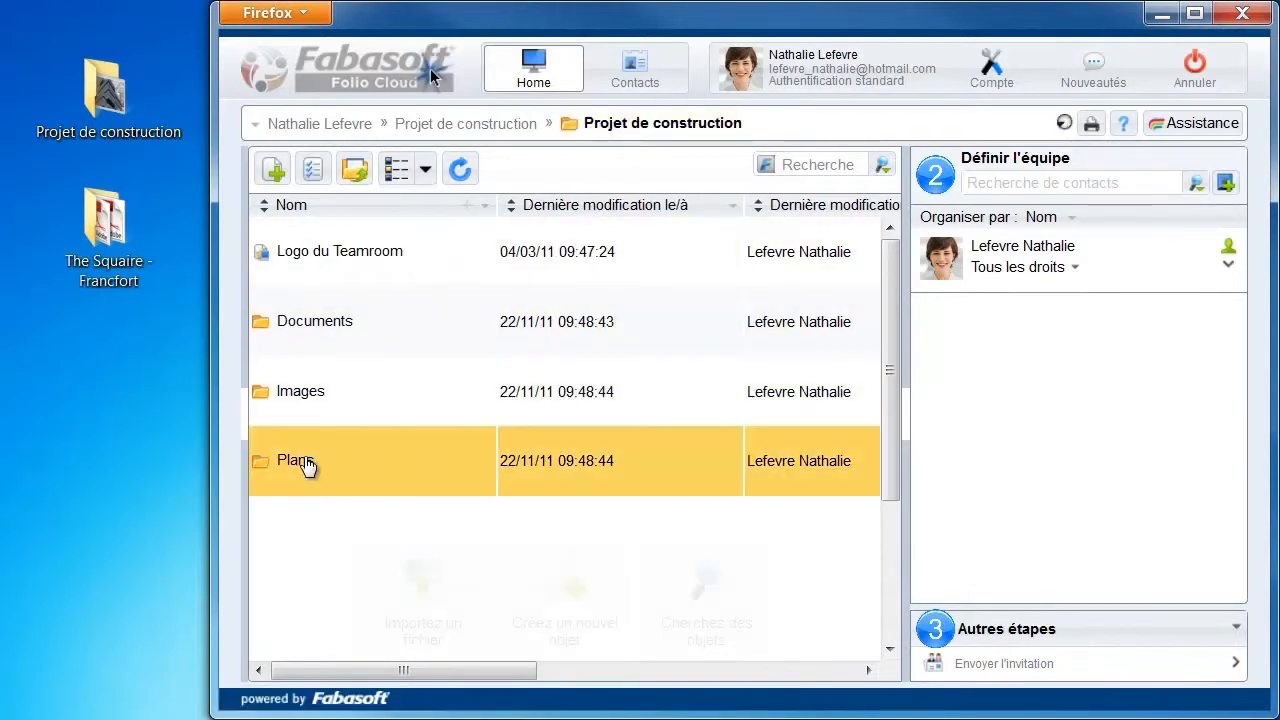
click(595, 137)
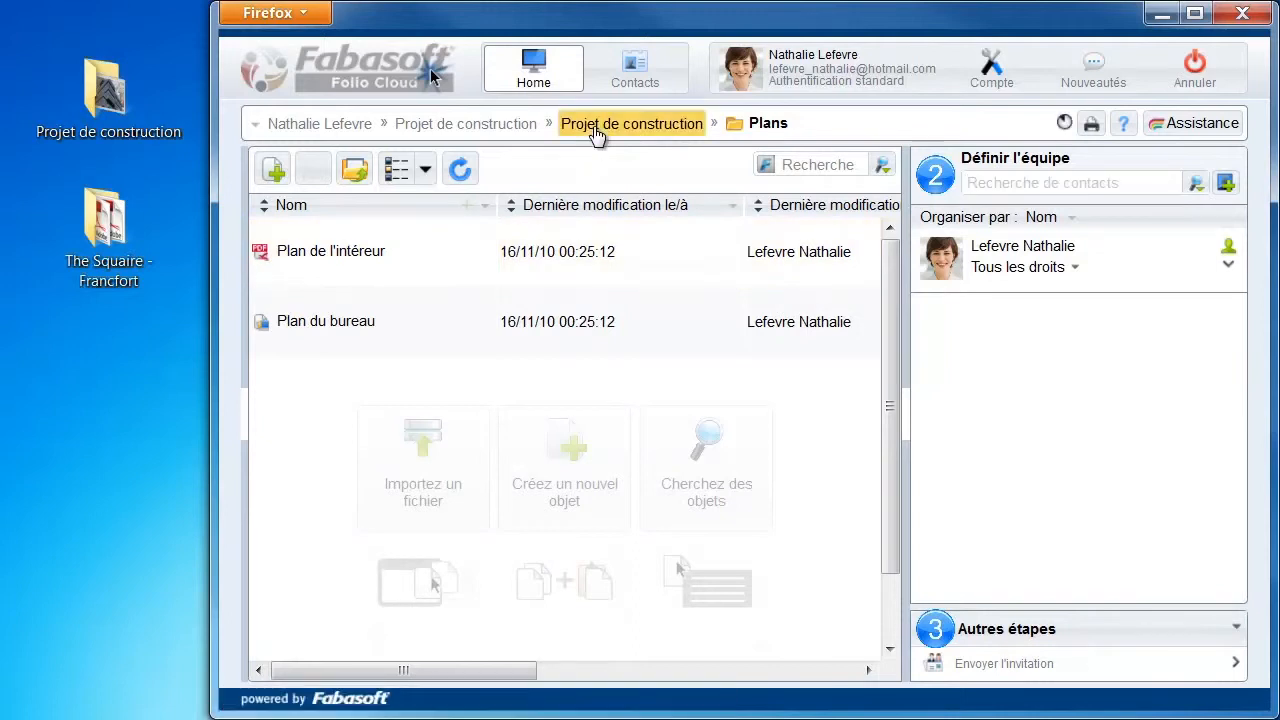
click(455, 133)
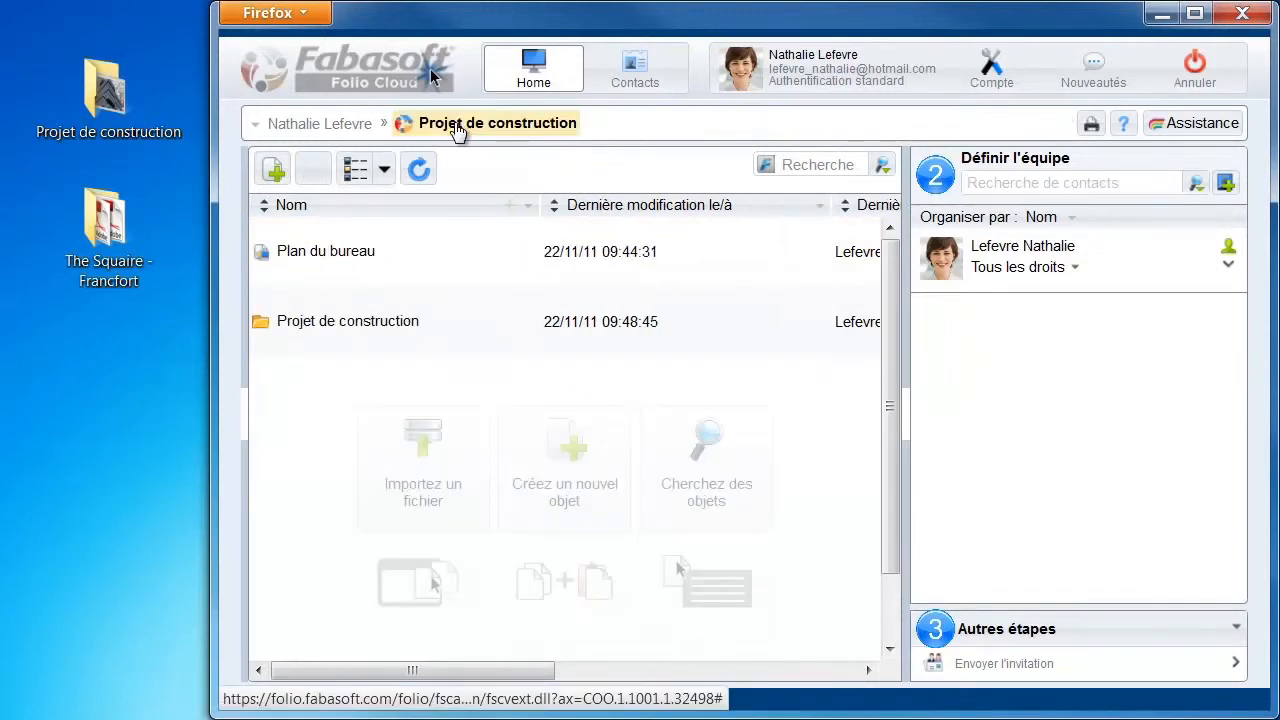
Copy the desktop folder The Squaire - Francfort and paste its 6 files into the teamroom
right_click(107, 241)
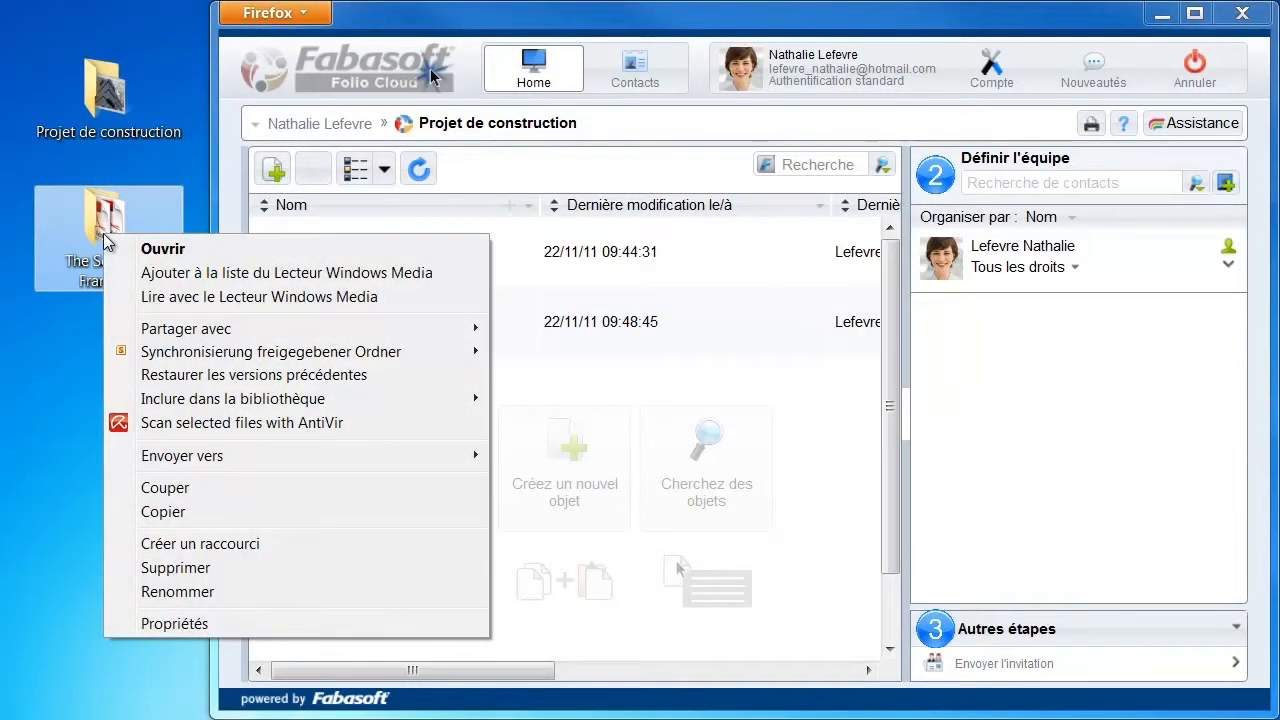
click(182, 510)
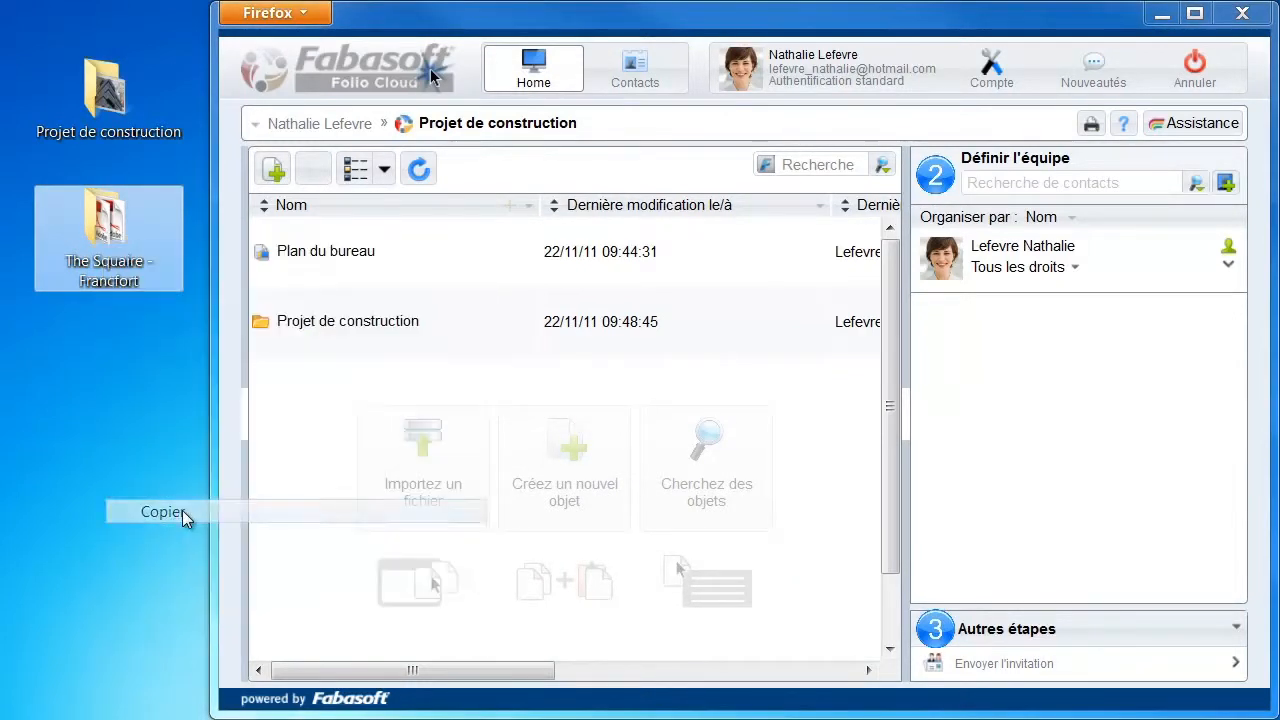
right_click(318, 412)
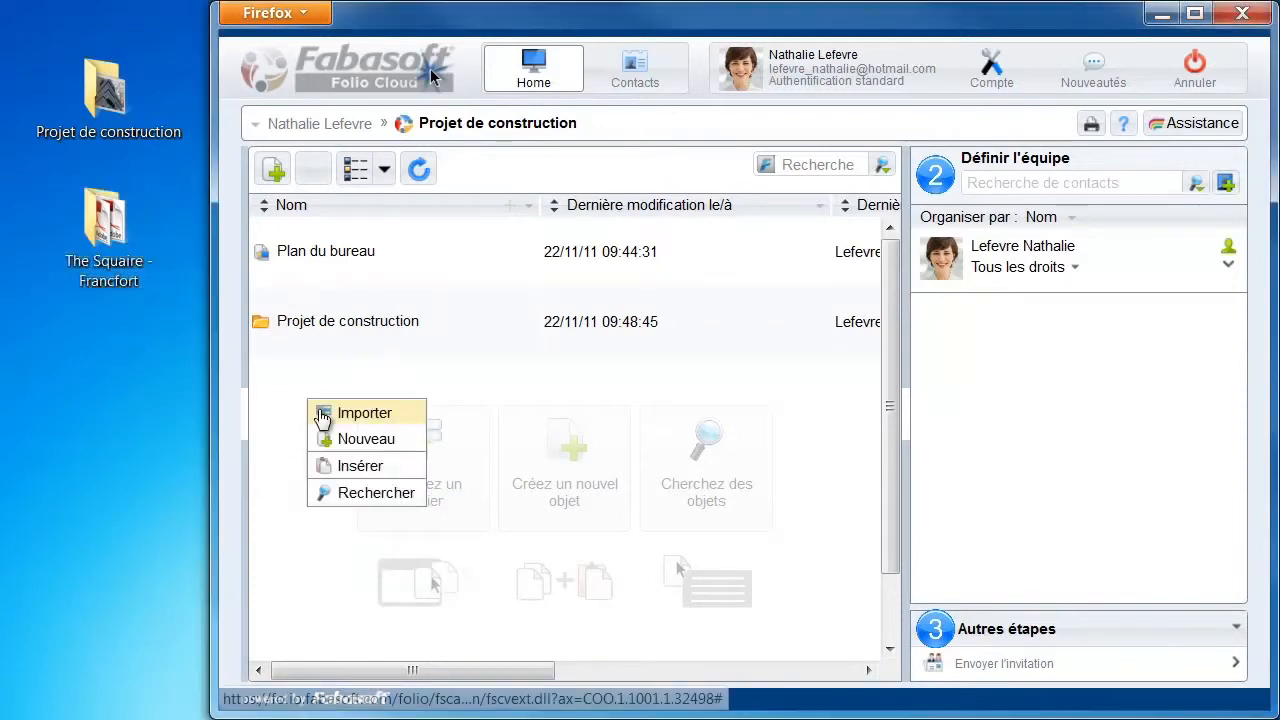
click(355, 464)
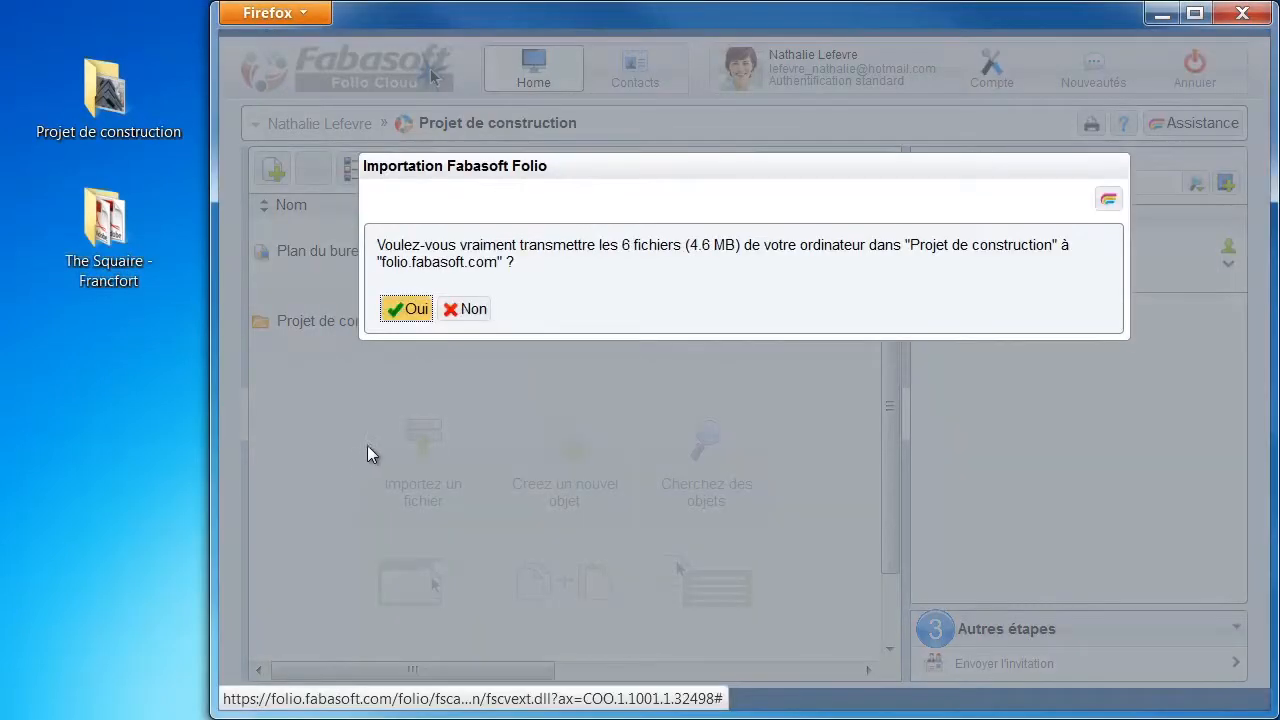
click(398, 314)
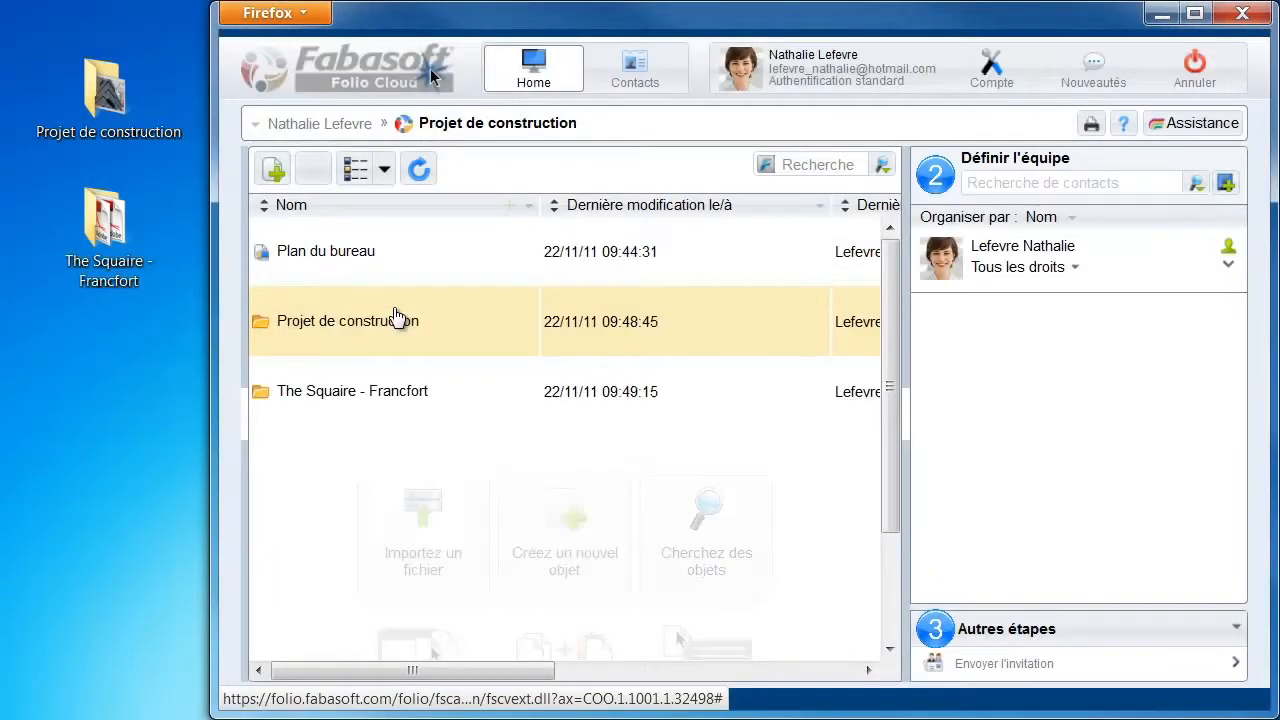
double_click(333, 400)
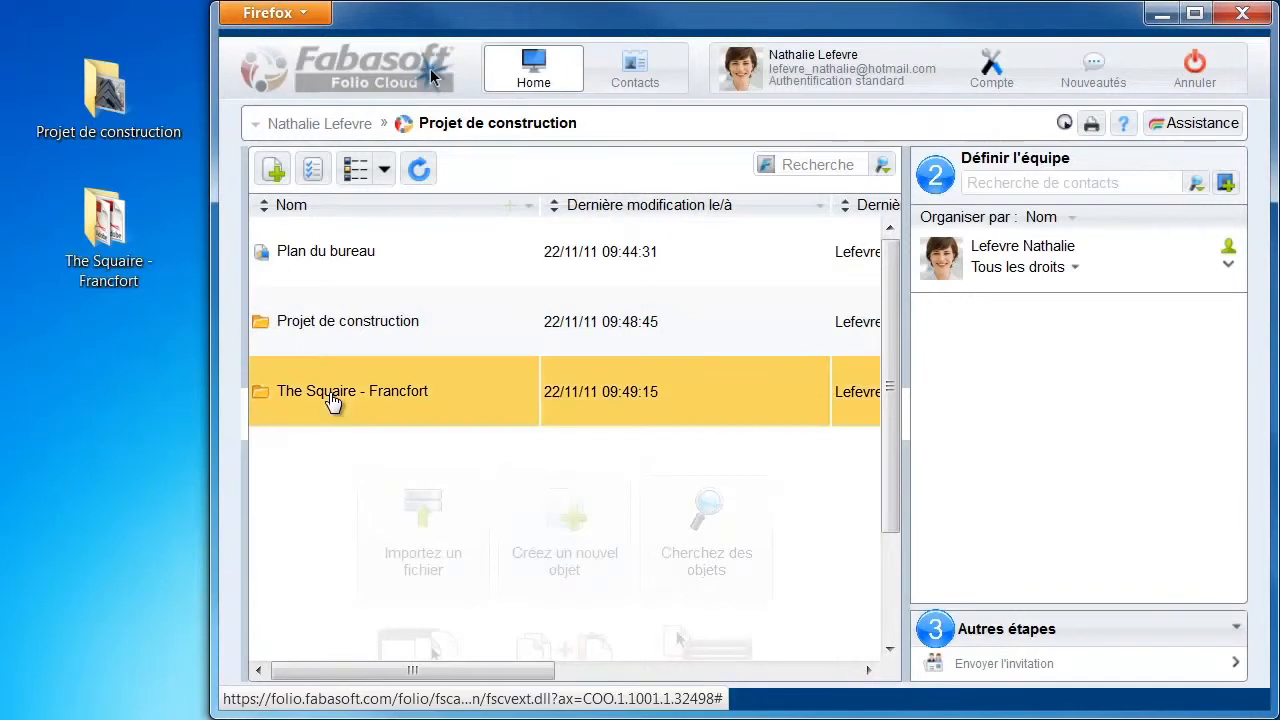
double_click(333, 400)
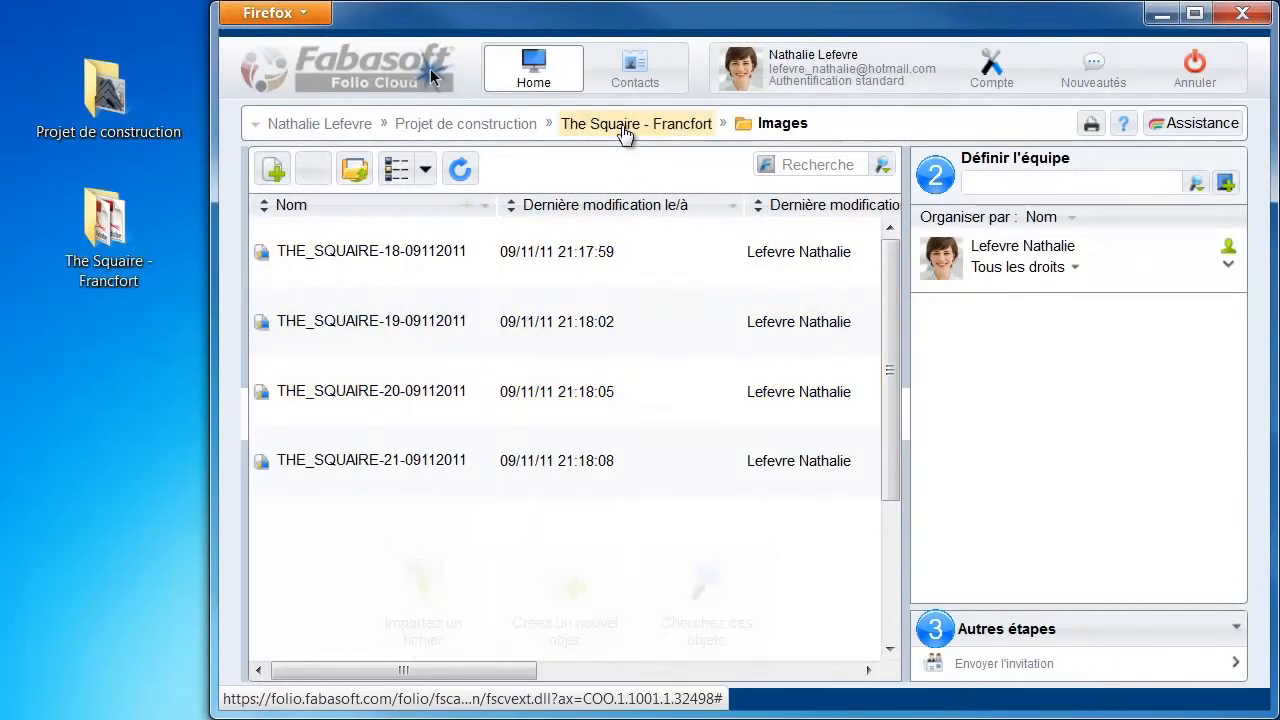
click(624, 127)
click(465, 127)
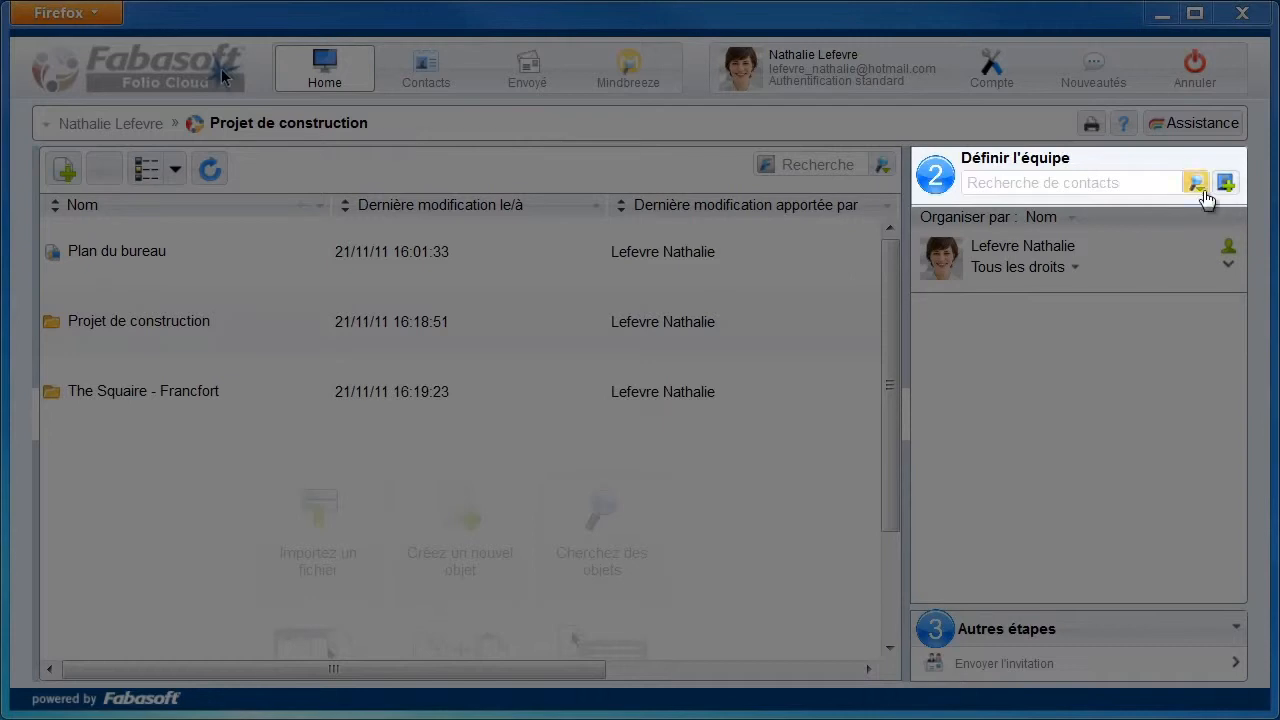
Begin adding a team member as a new contact
click(1225, 186)
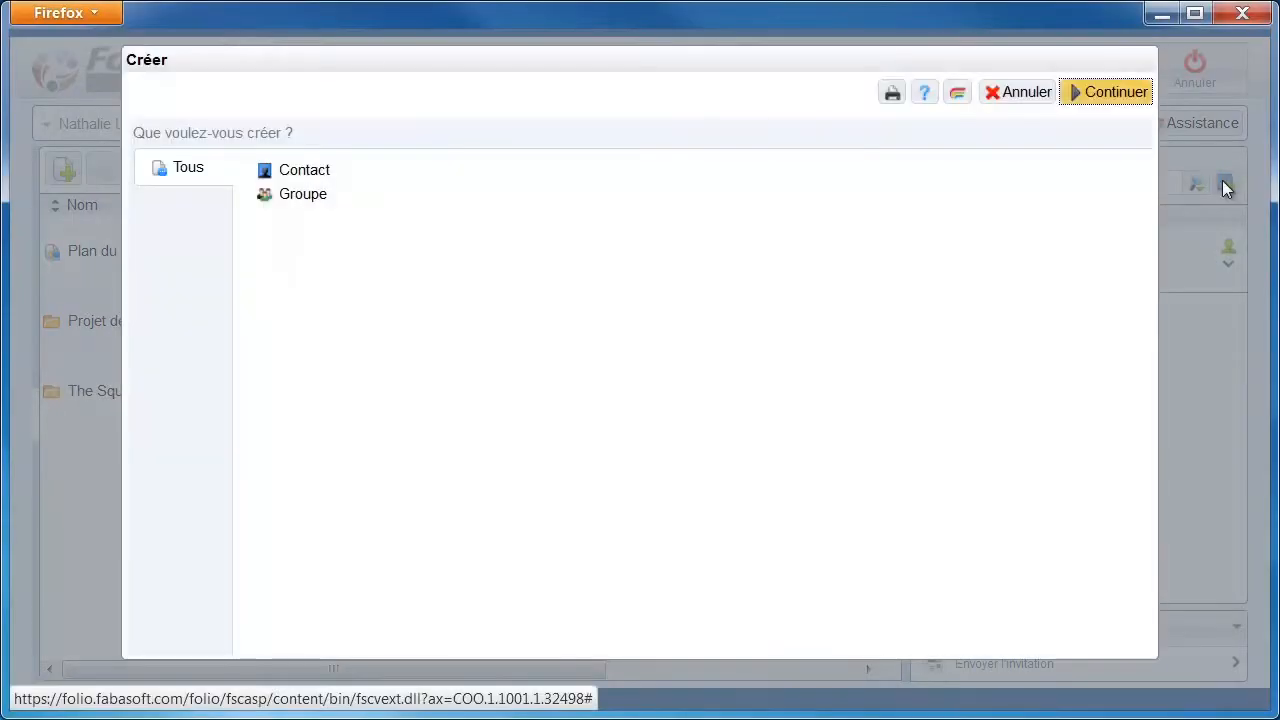
click(457, 176)
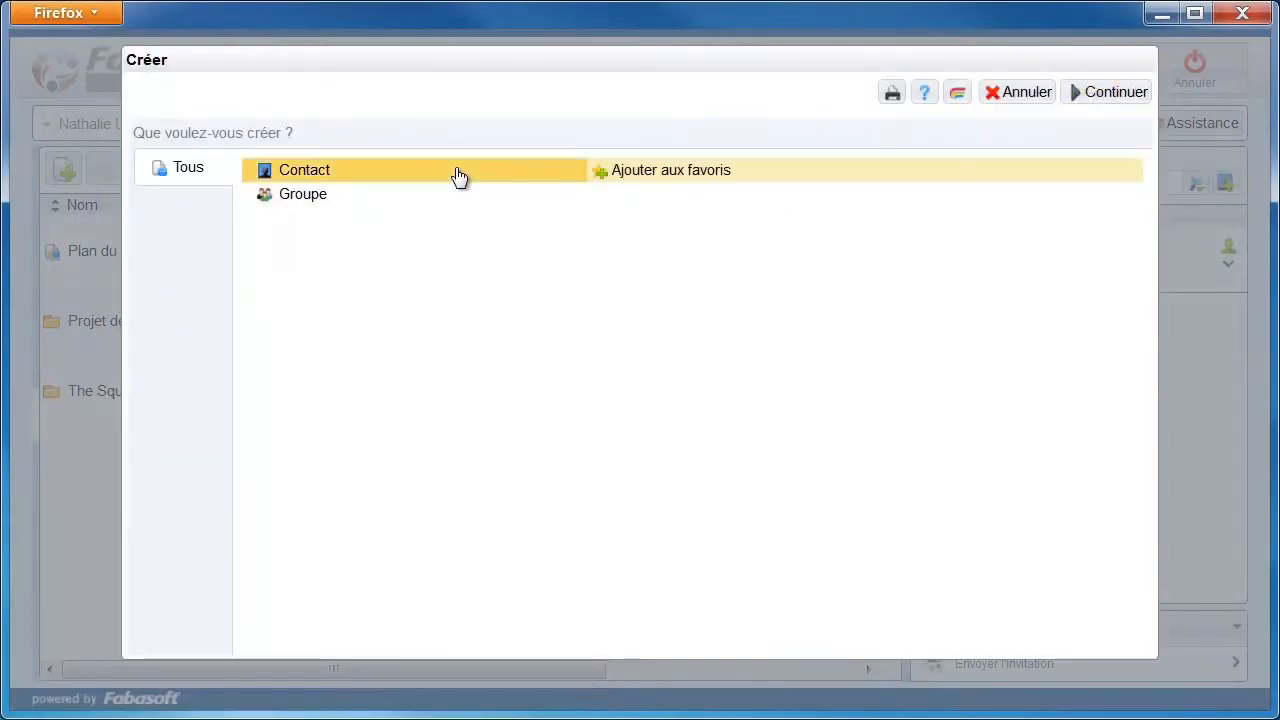
click(1108, 98)
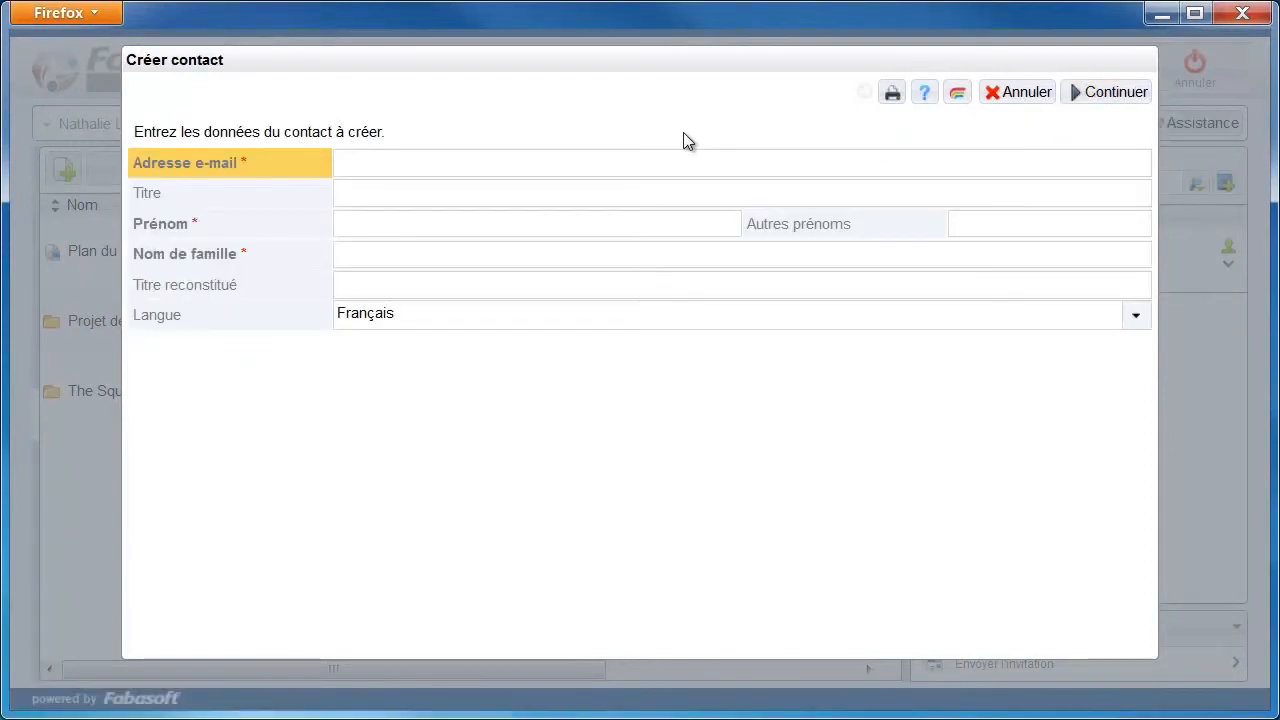
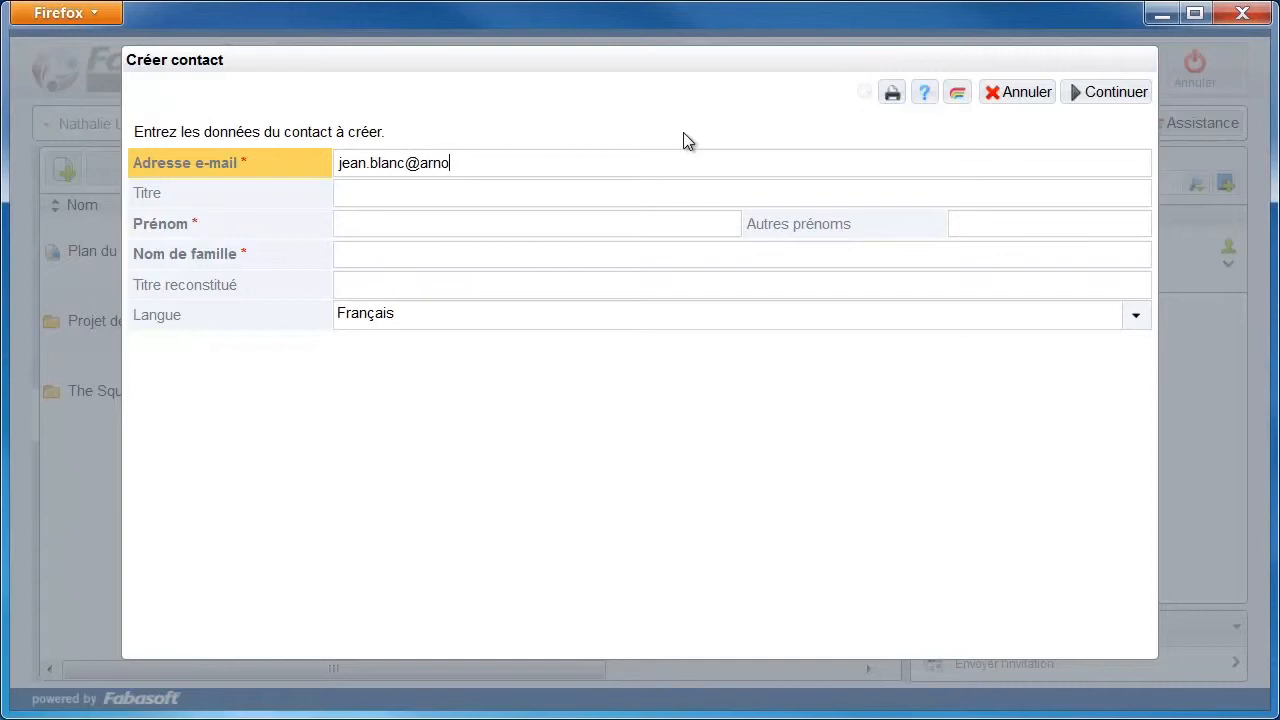
Enter the contact's e-mail, first name and surname, keeping Français as the language
click(495, 225)
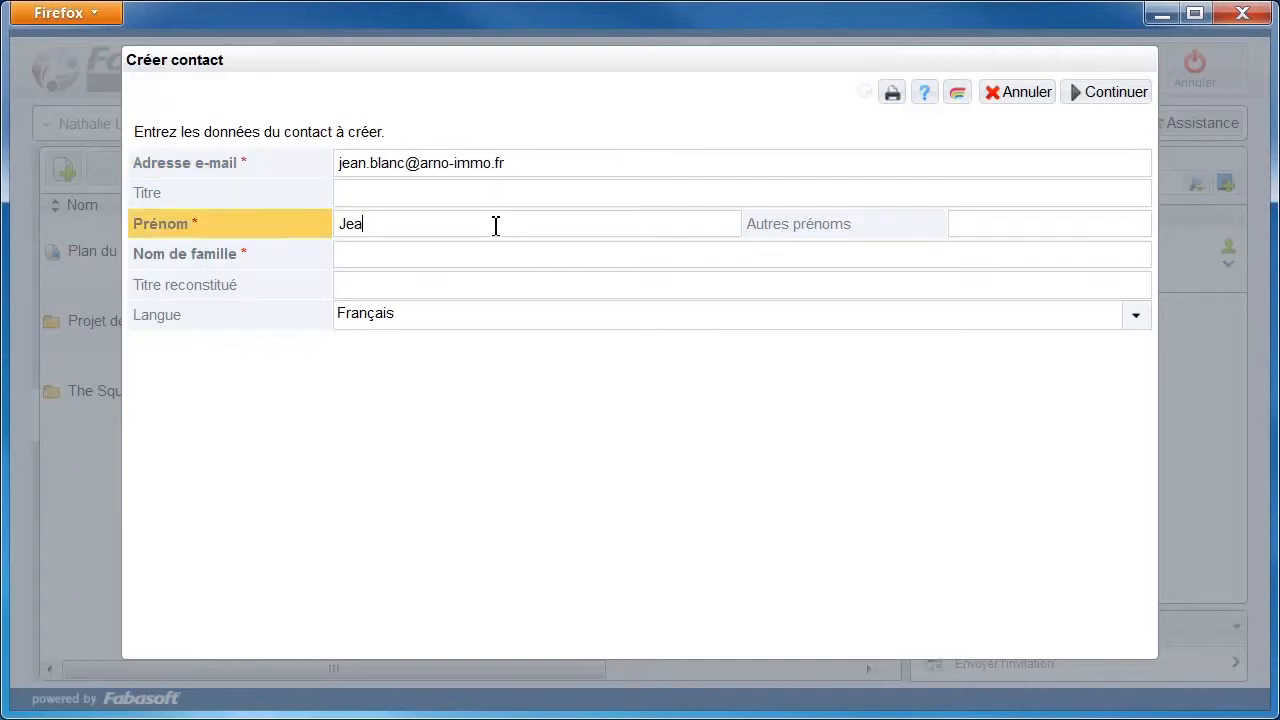
click(478, 254)
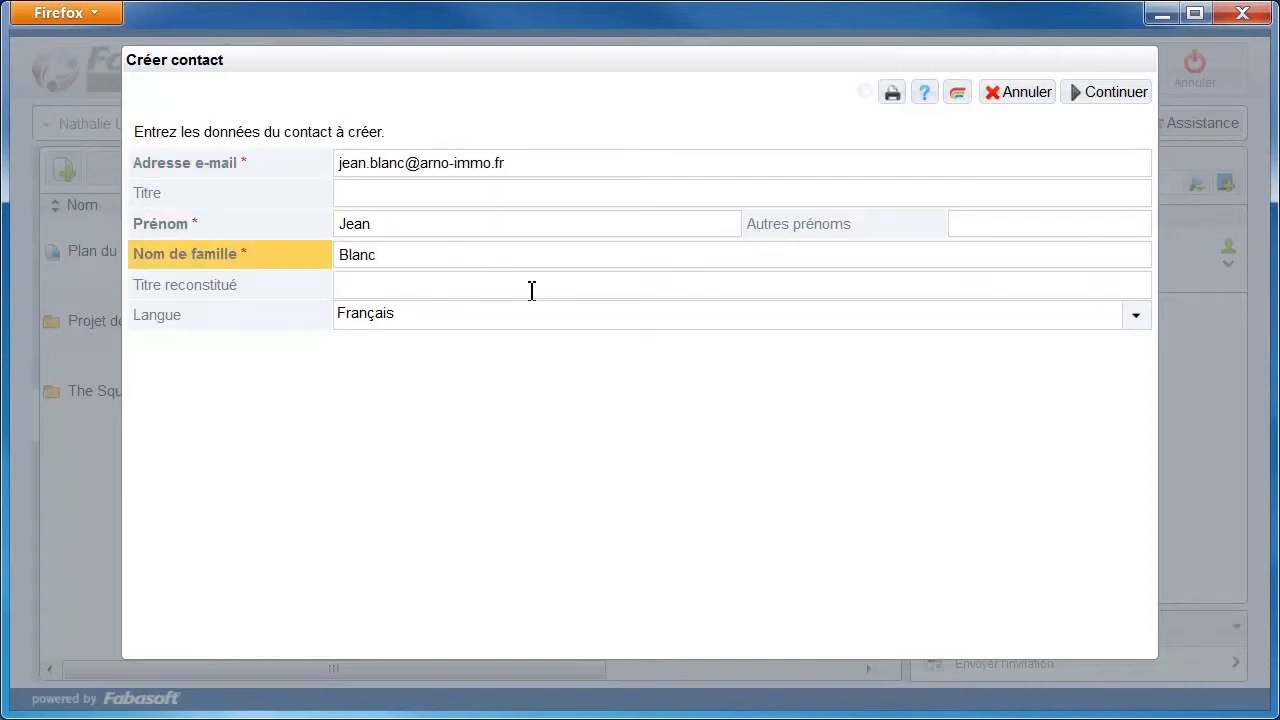
click(1135, 315)
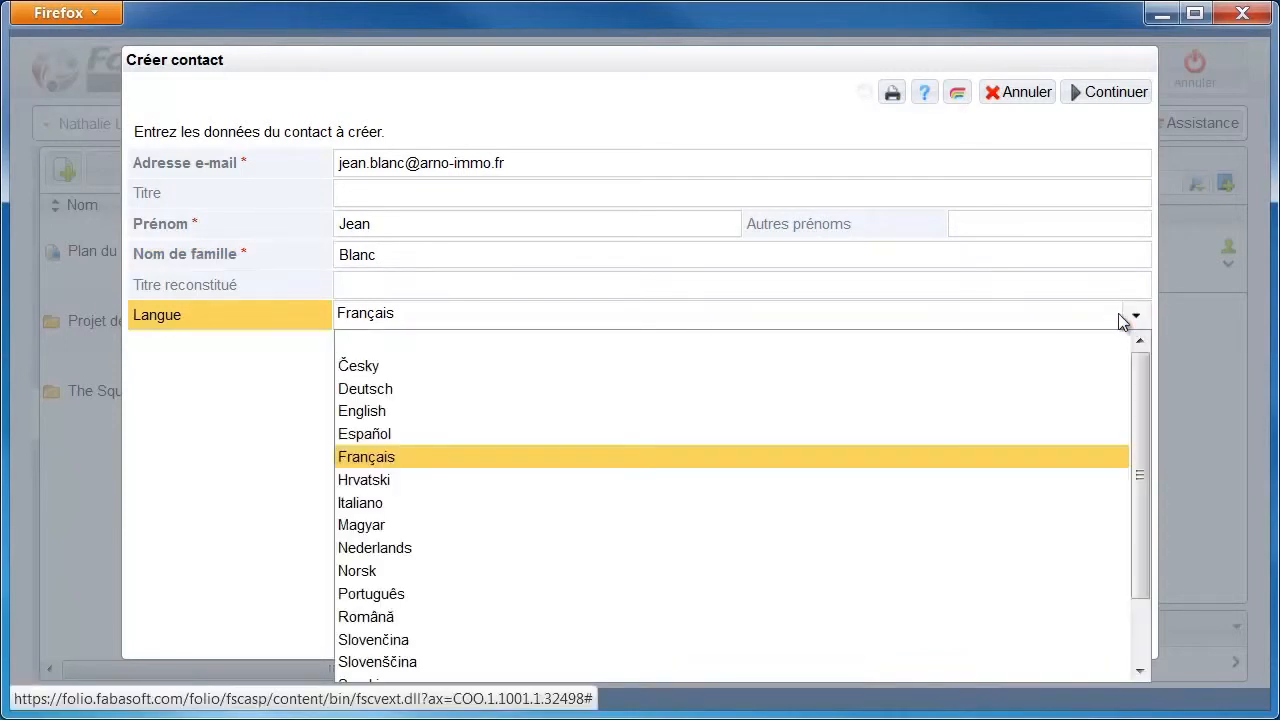
mouse_move(1136, 377)
mouse_down()
mouse_move(1133, 462)
mouse_move(1141, 358)
mouse_up()
click(1046, 457)
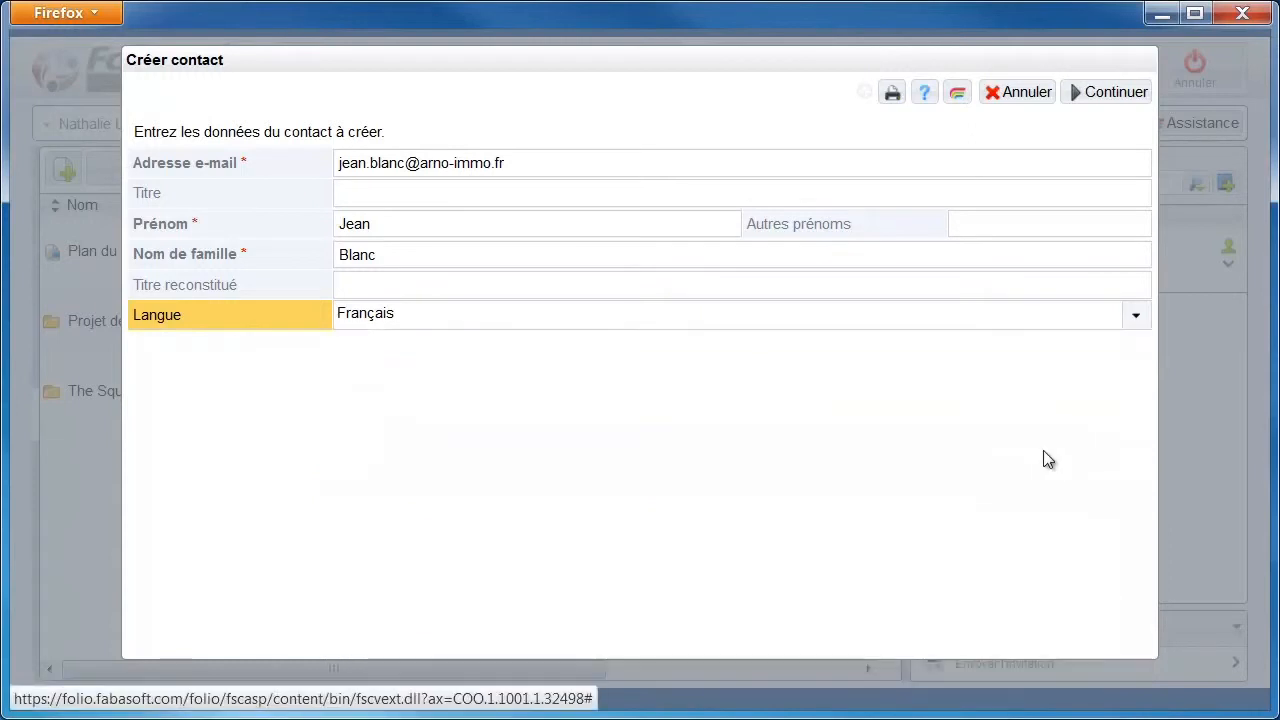
Add the new contact to the team with Autorisation de modification rights
click(1103, 94)
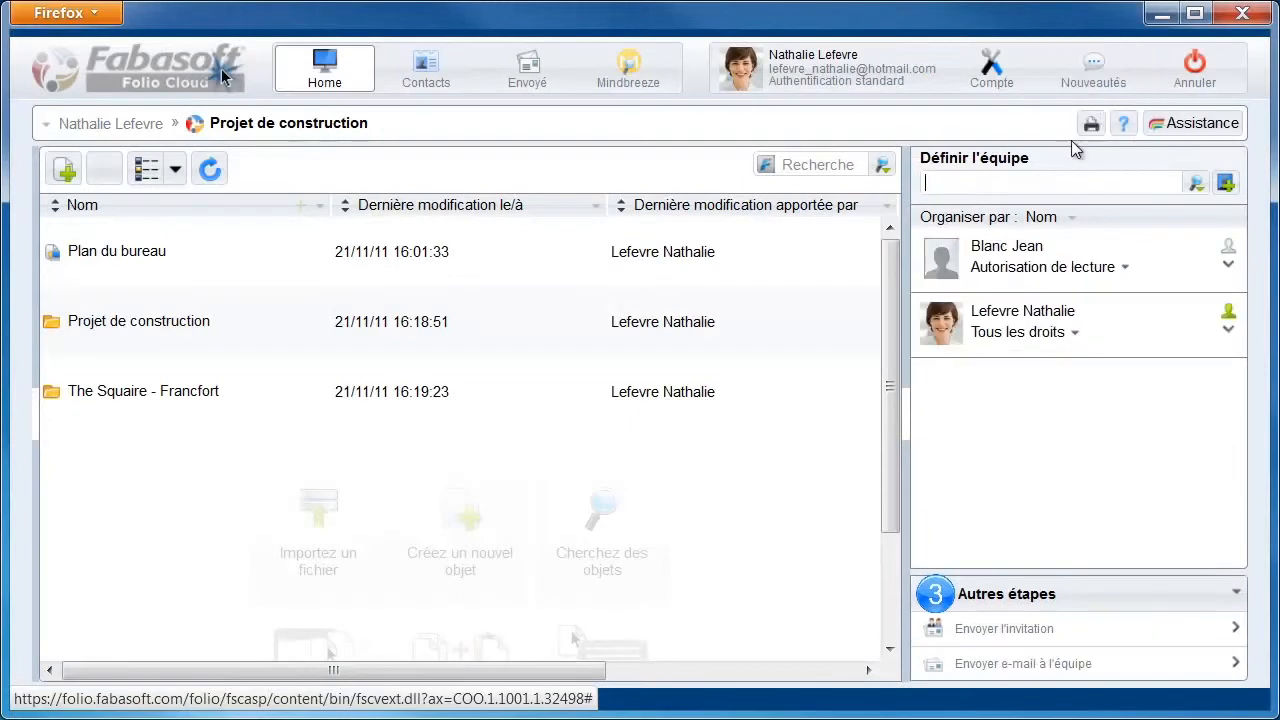
click(1125, 268)
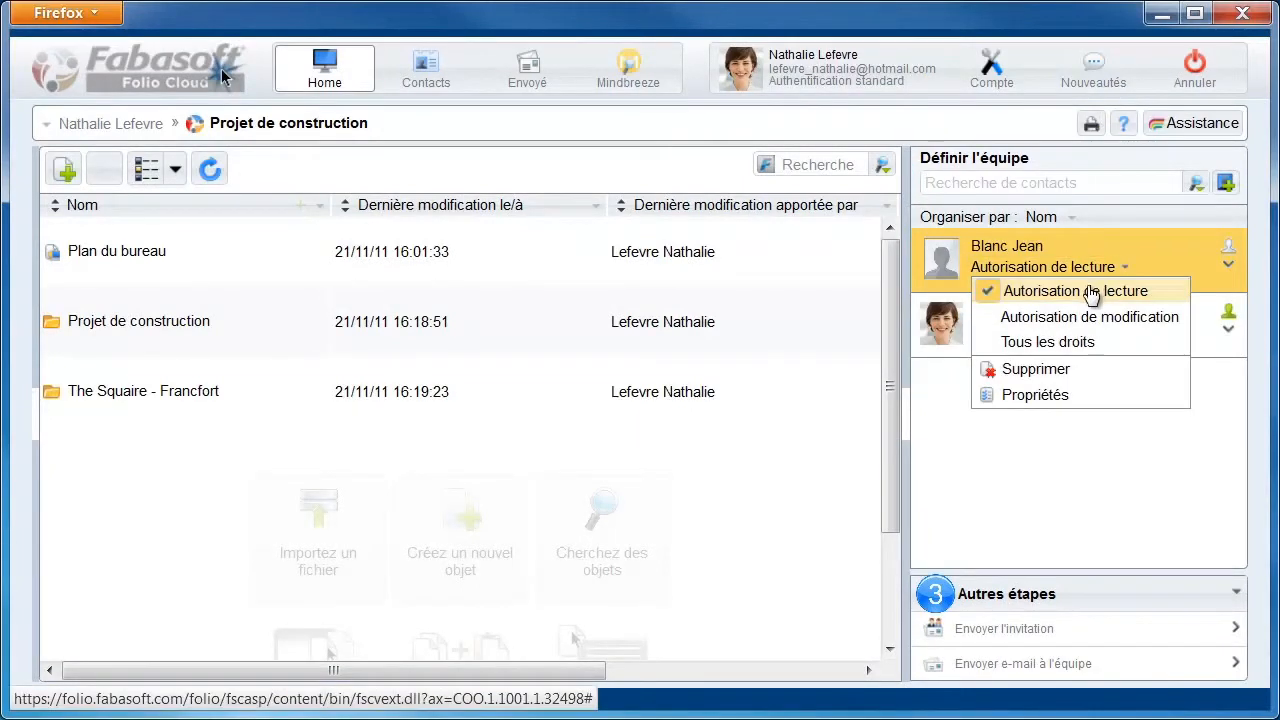
click(1036, 322)
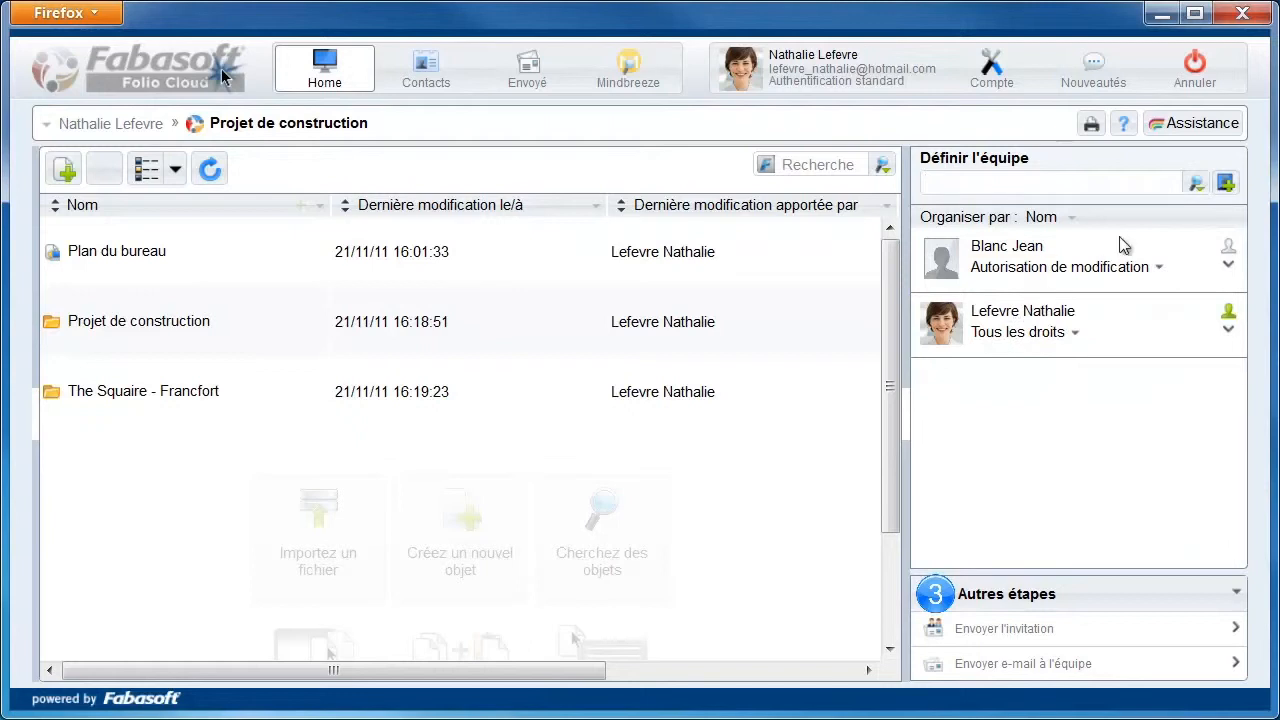
click(1226, 184)
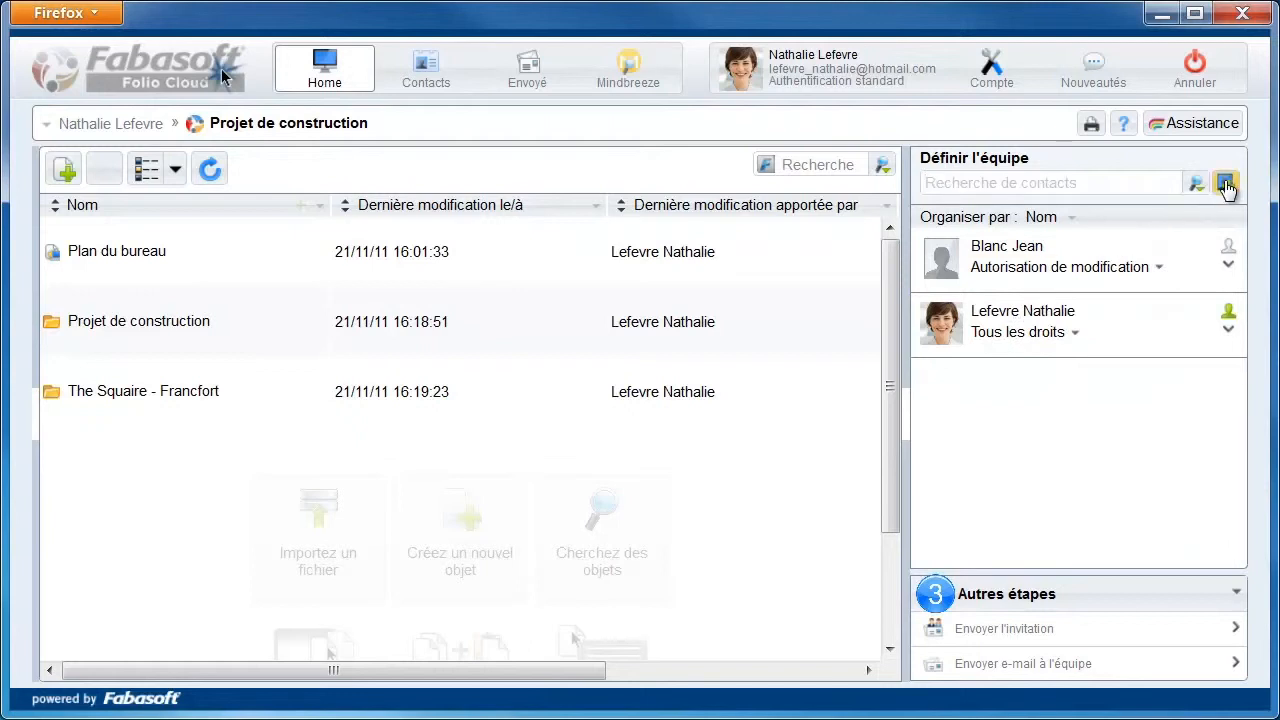
Create a second contact with their e-mail, first and last name and add them to the team
click(472, 174)
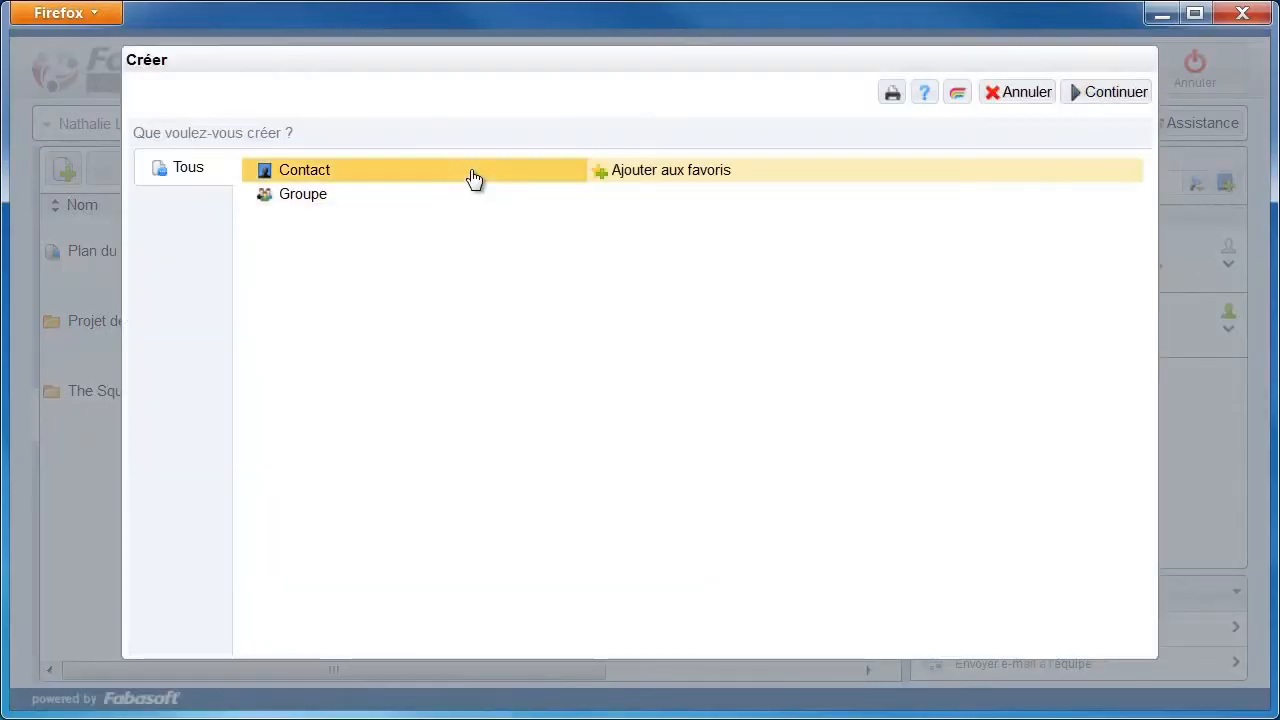
click(1090, 94)
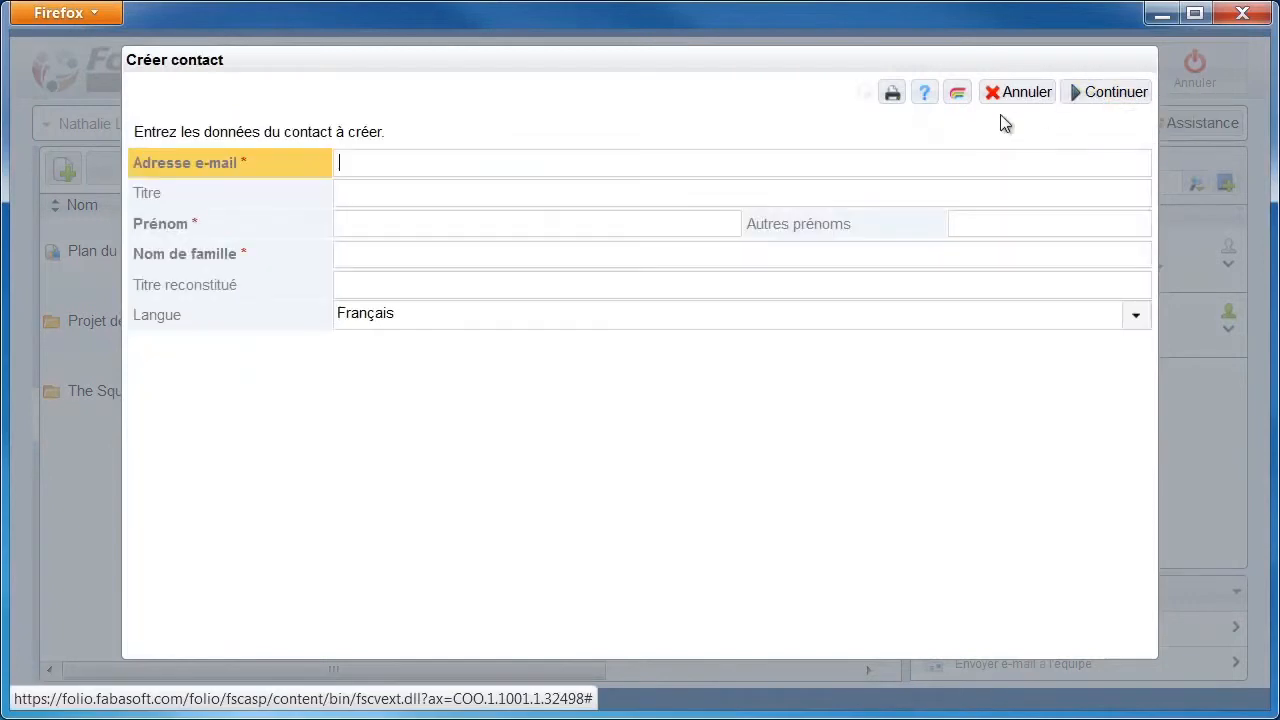
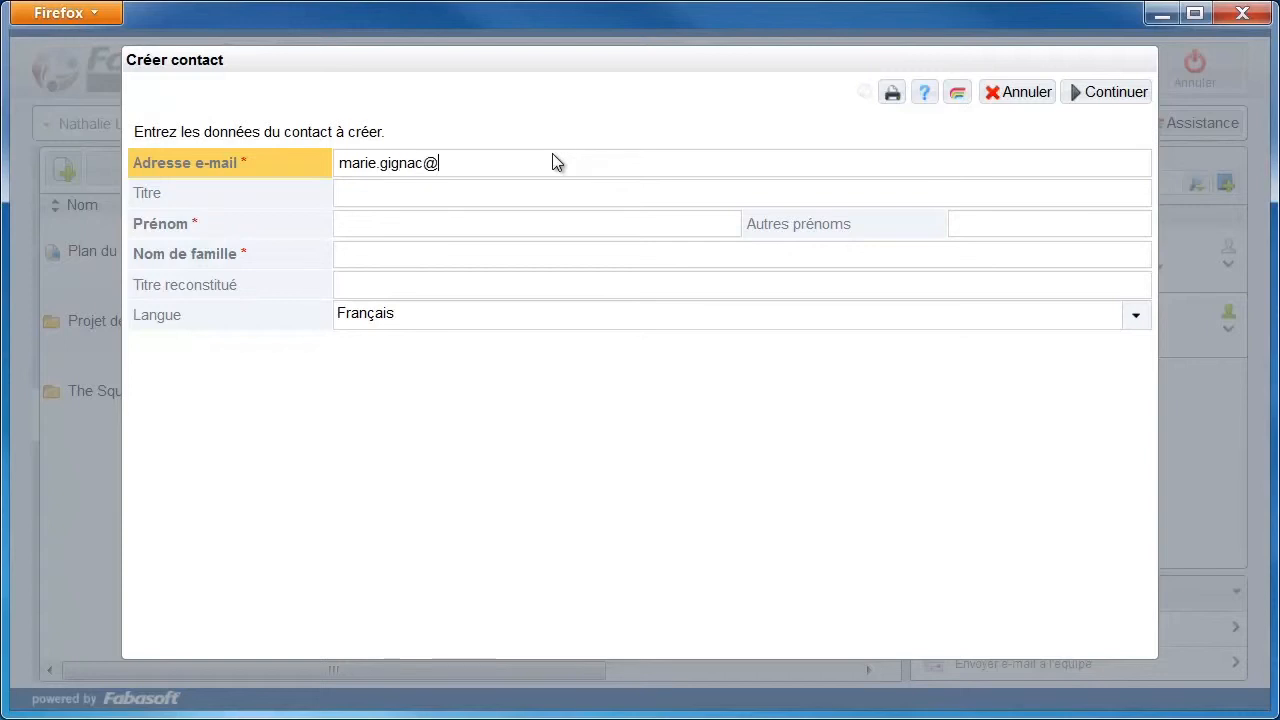
click(480, 226)
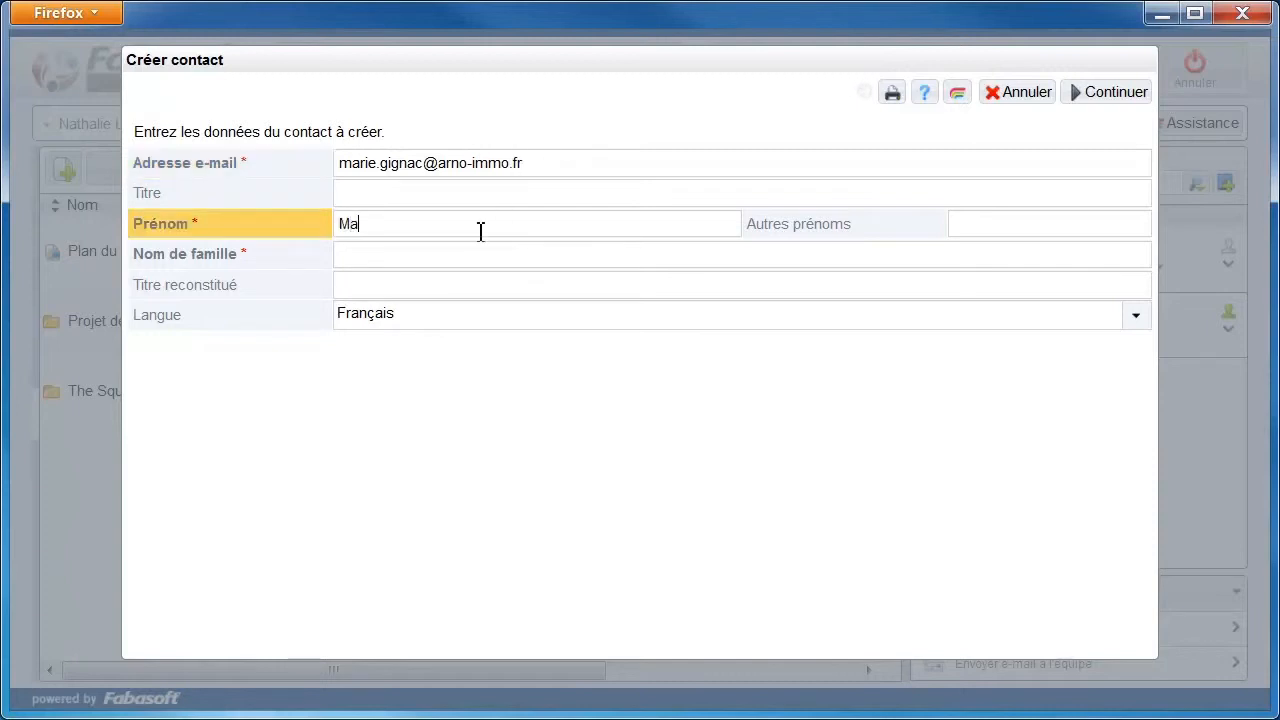
click(475, 256)
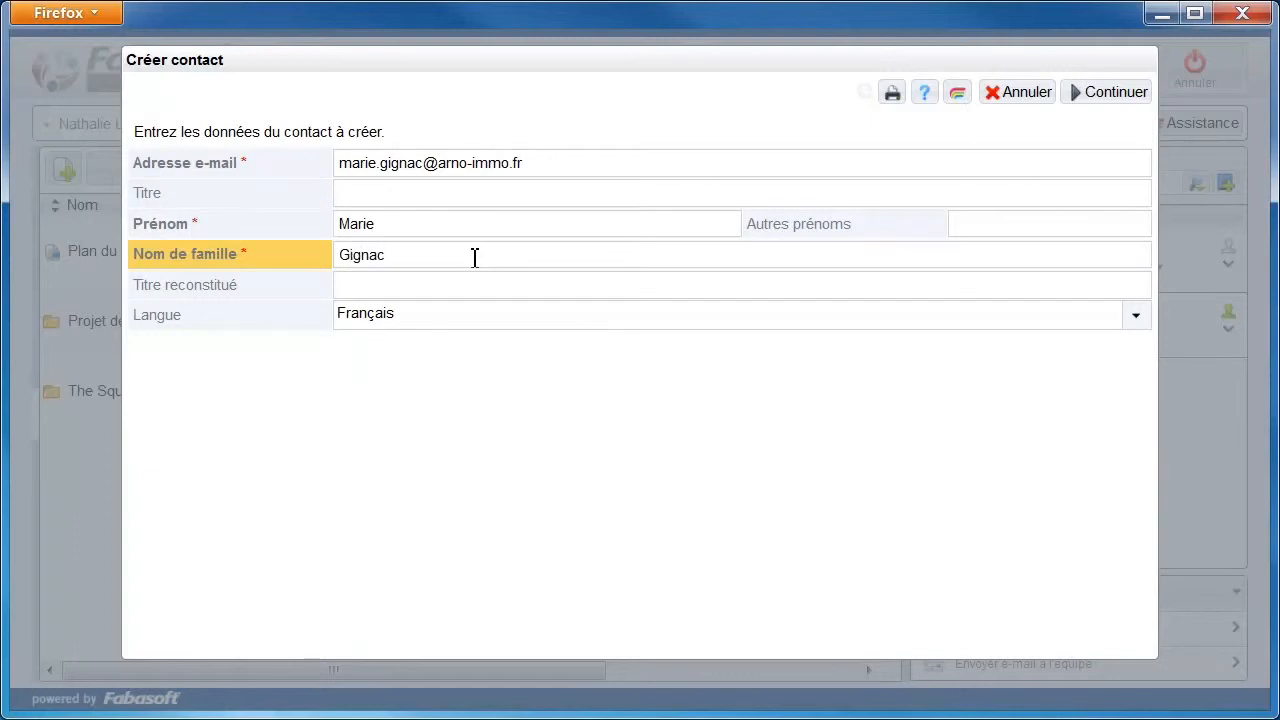
click(1097, 97)
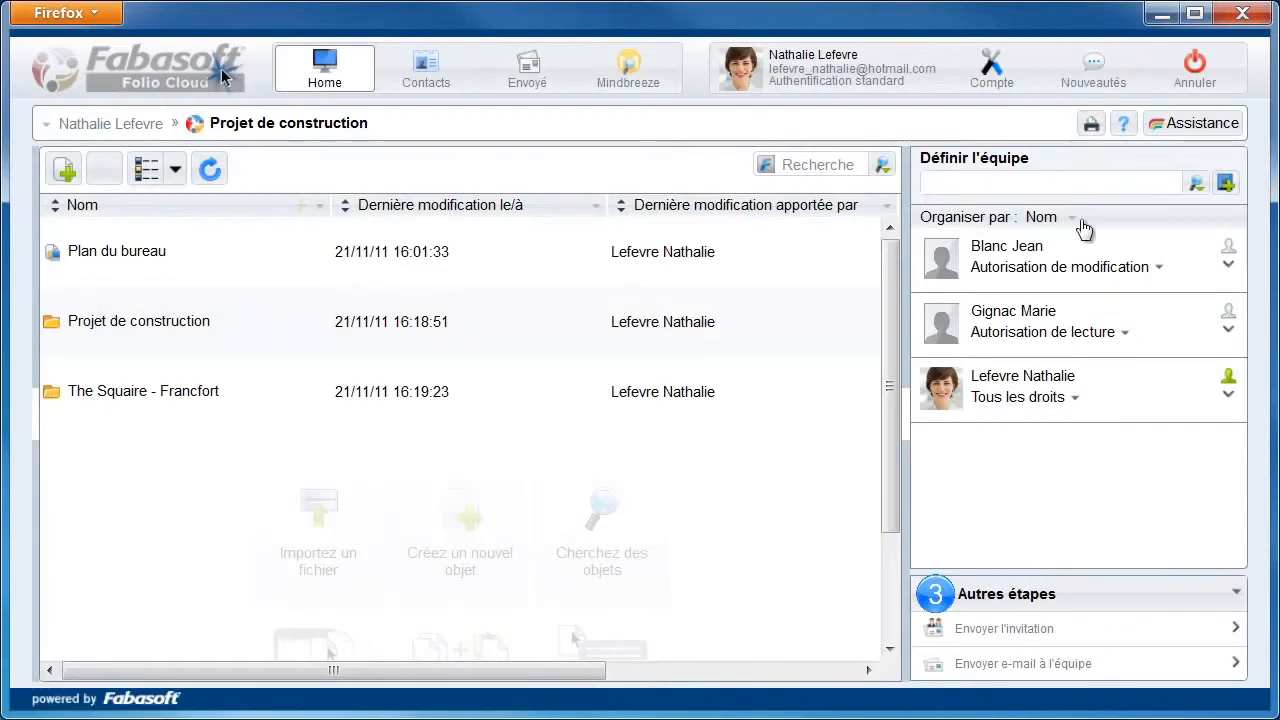
Change the second member's rights from Autorisation de lecture to Autorisation de modification
click(1124, 334)
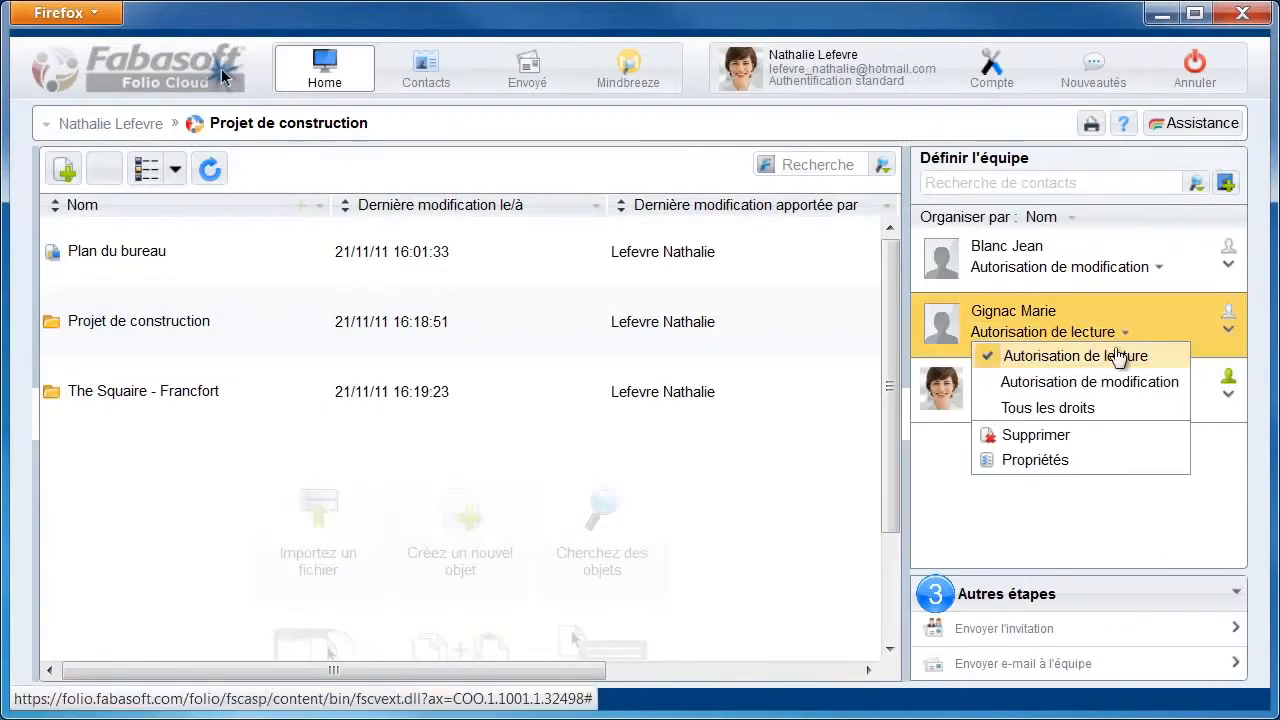
click(1114, 385)
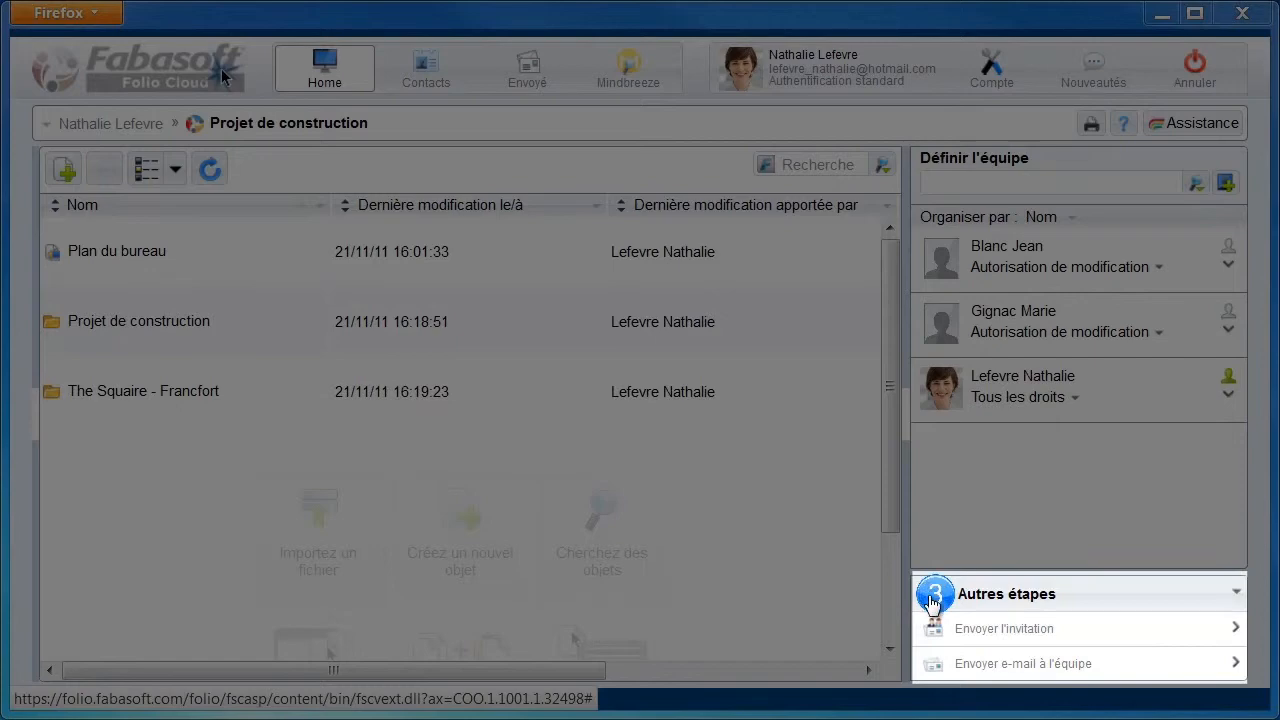
click(1012, 630)
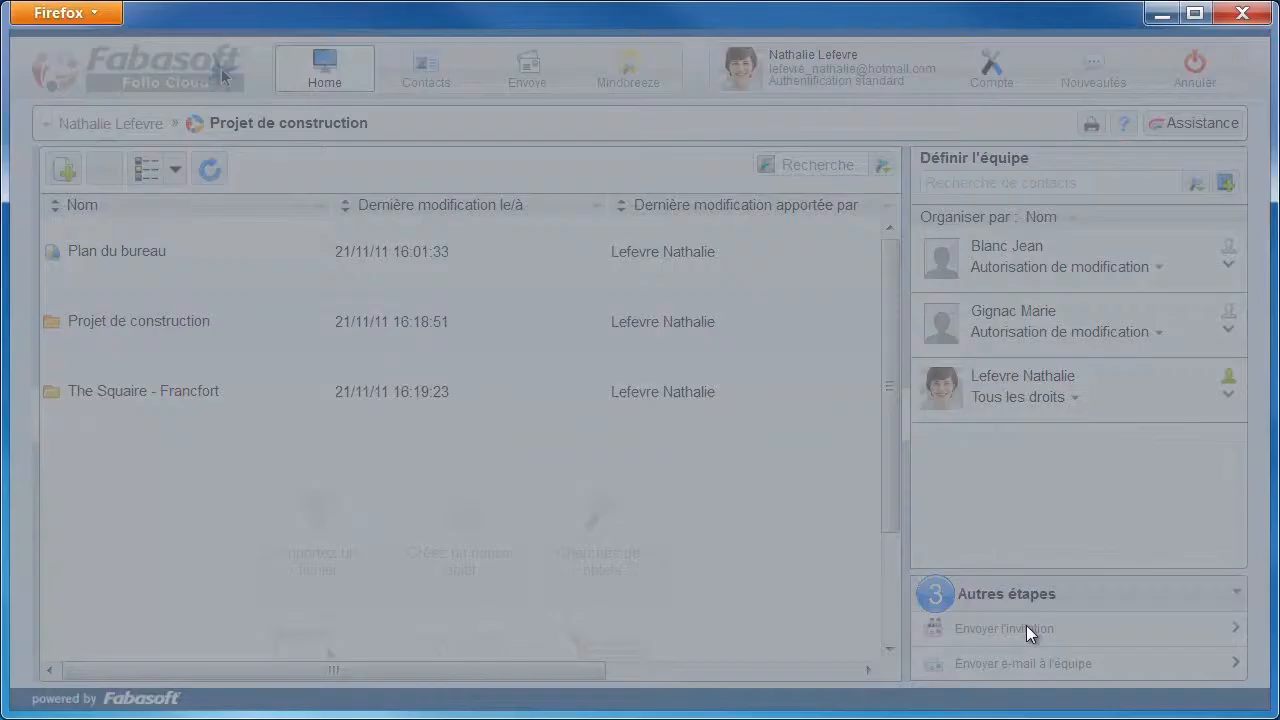
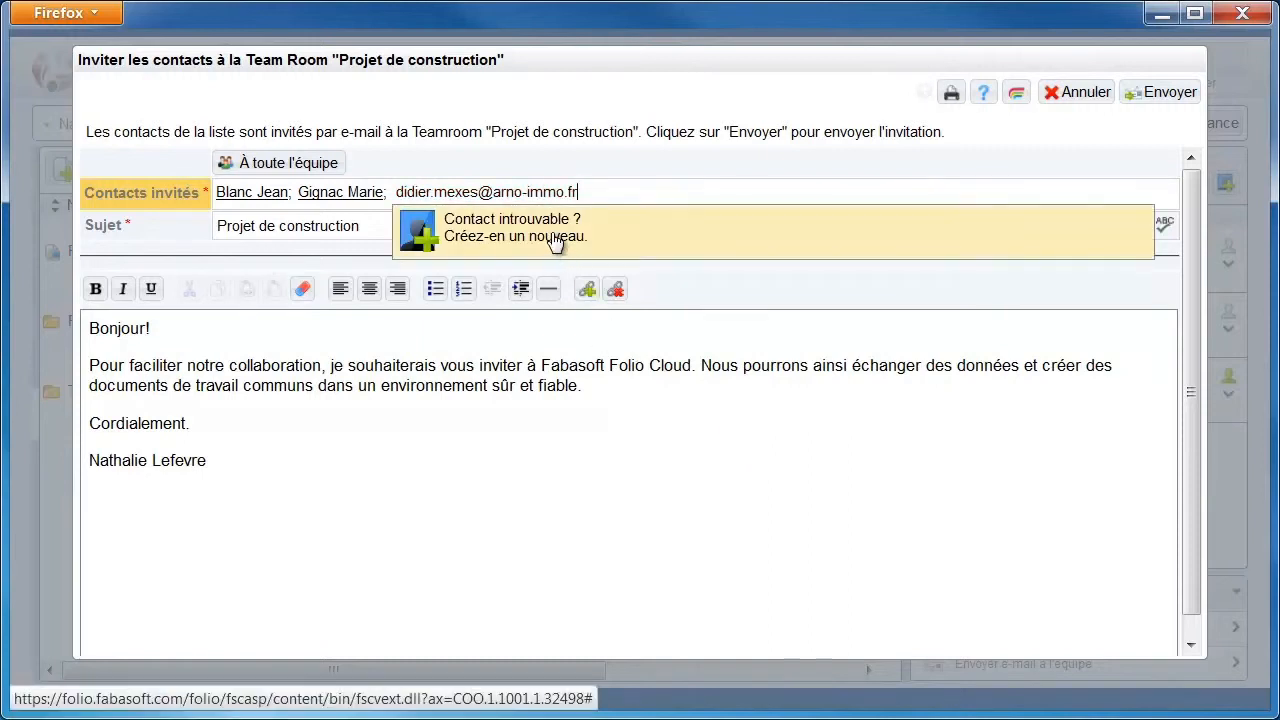
Add a third invitee by creating a new contact with their e-mail, first and last name
click(552, 238)
click(428, 226)
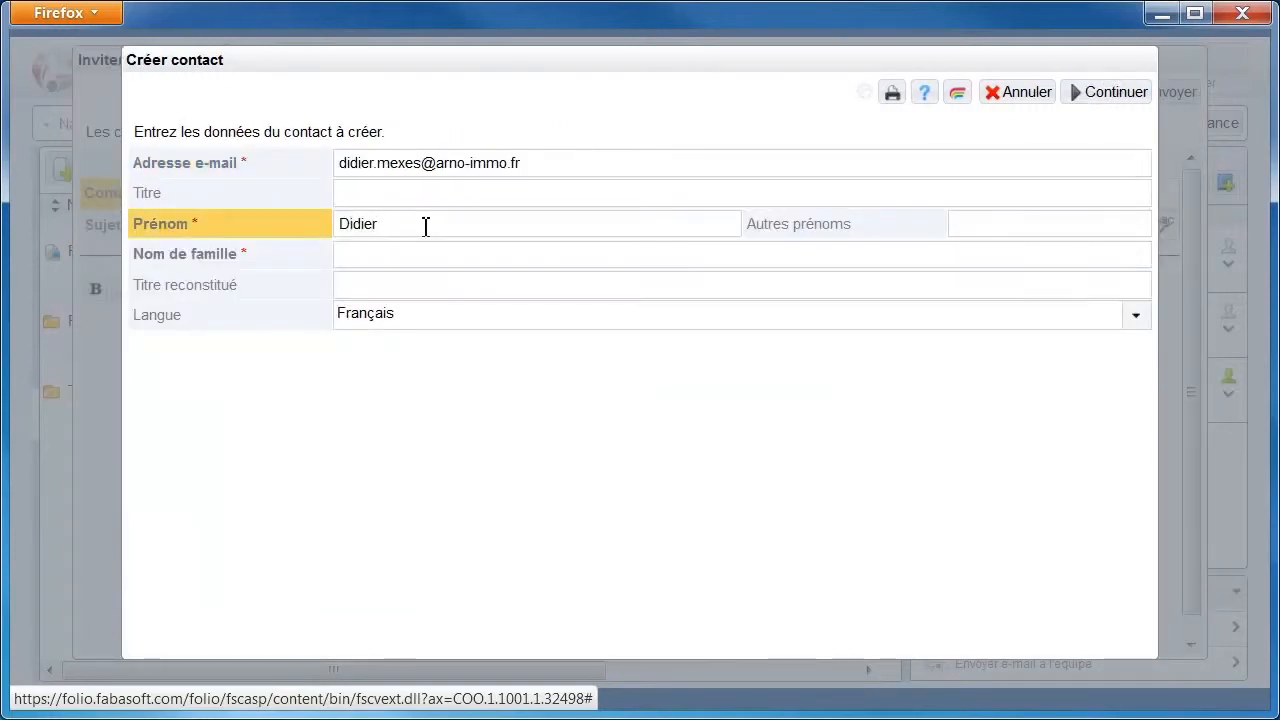
click(426, 255)
text(Mexes)
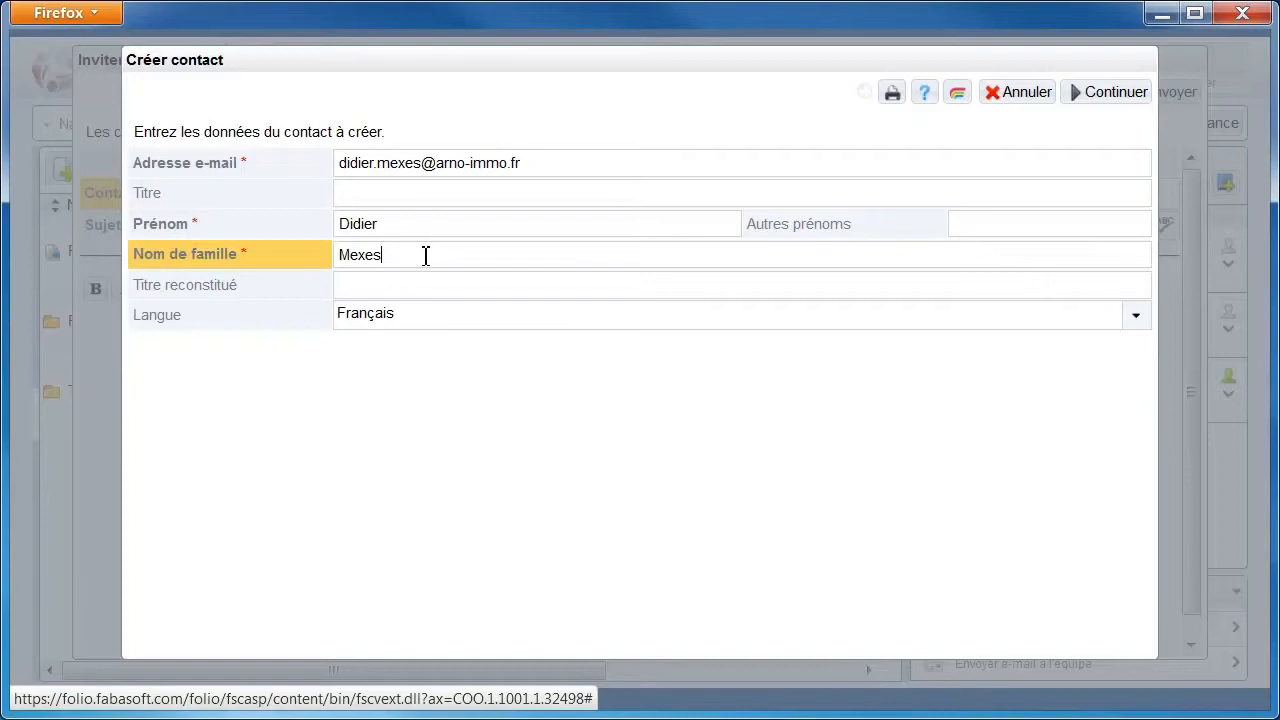
click(1100, 97)
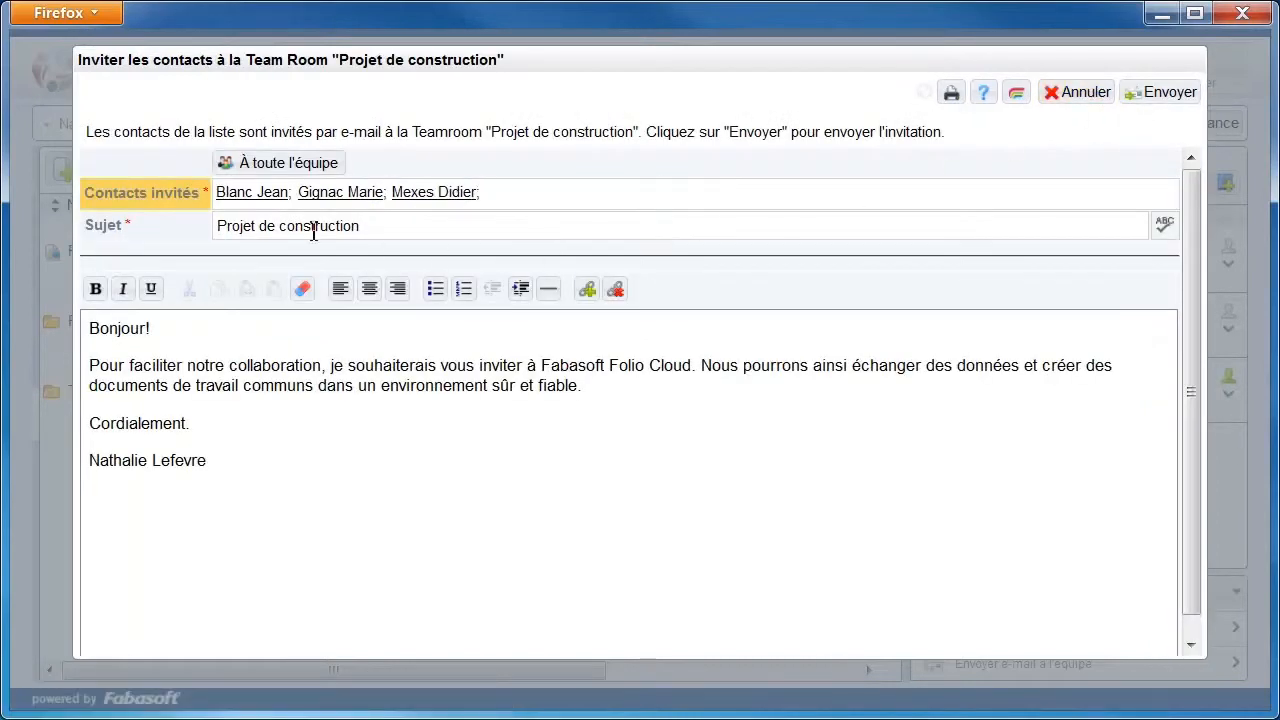
Change the invitation subject to 'Notre nouveau projet de construction'
click(228, 218)
key(BackSpace)
text(Notre nouvea)
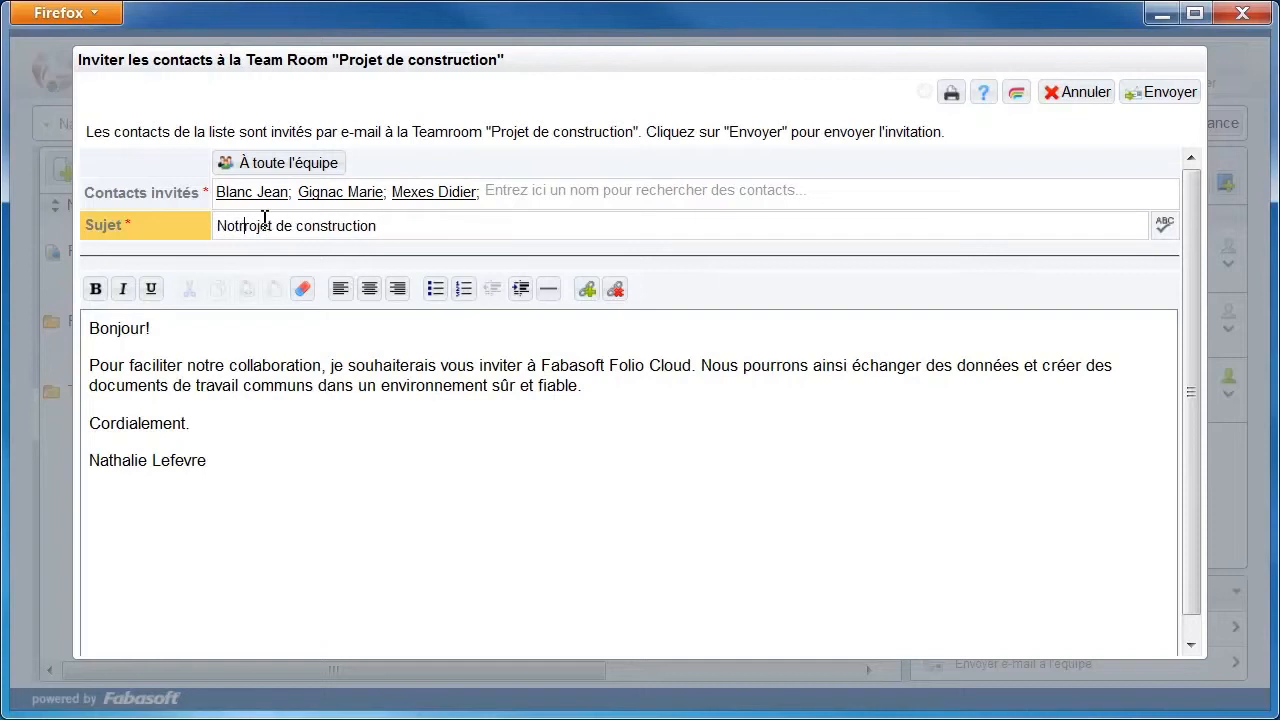
text(u p)
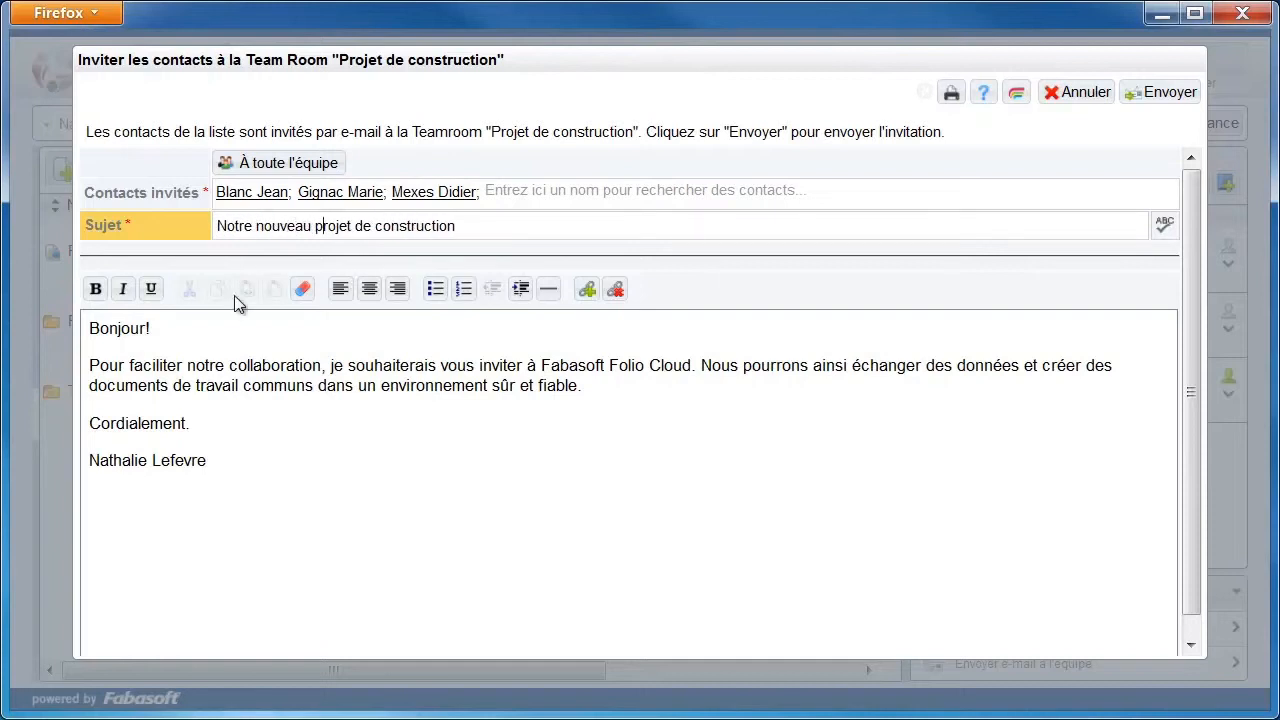
Make 'notre collaboration' bold in the message body and send the invitation
drag(190, 366, 322, 366)
click(95, 292)
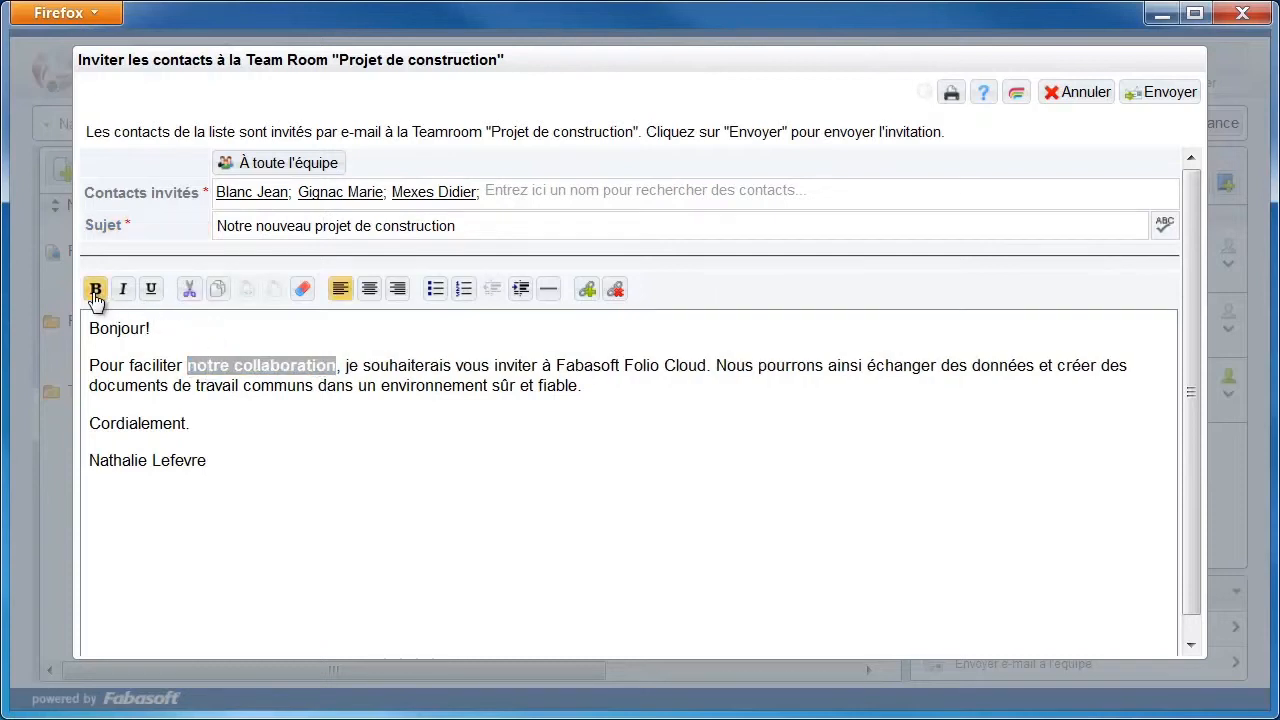
click(357, 366)
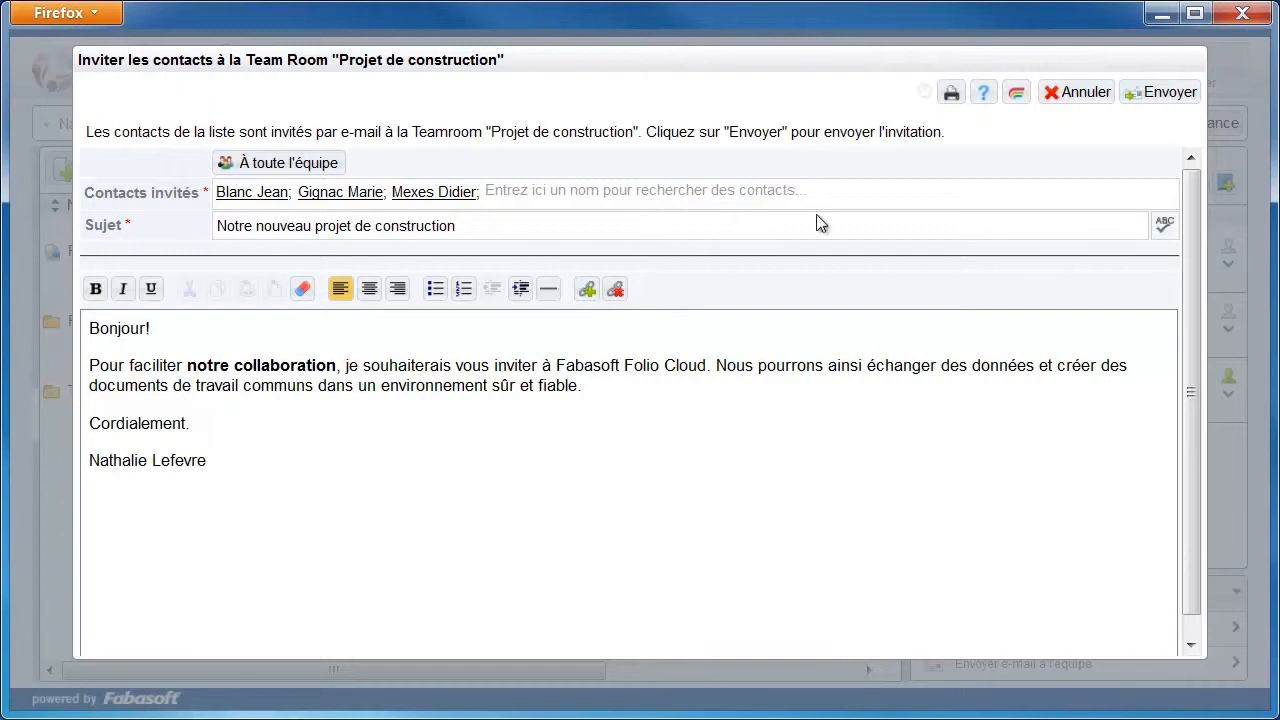
click(1158, 92)
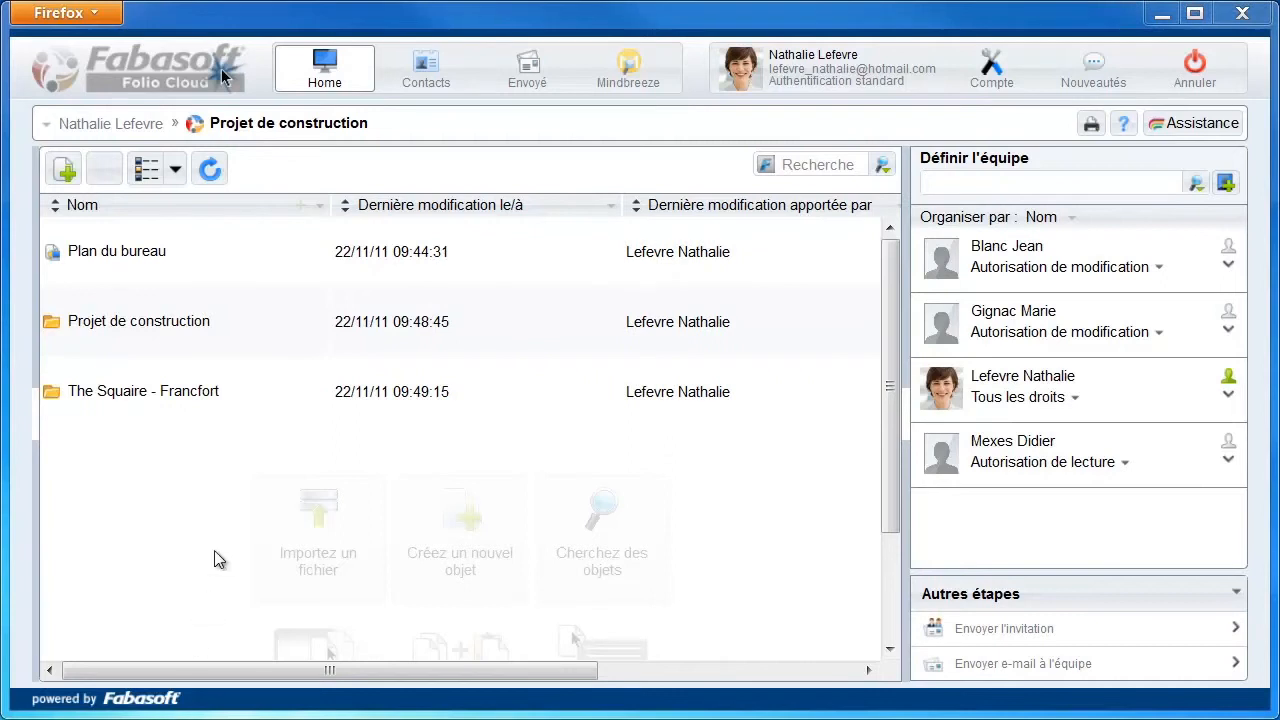
Upload the 'Logo du Teamroom' image from disk as the Projet de construction teamroom logo and save
click(159, 66)
click(401, 178)
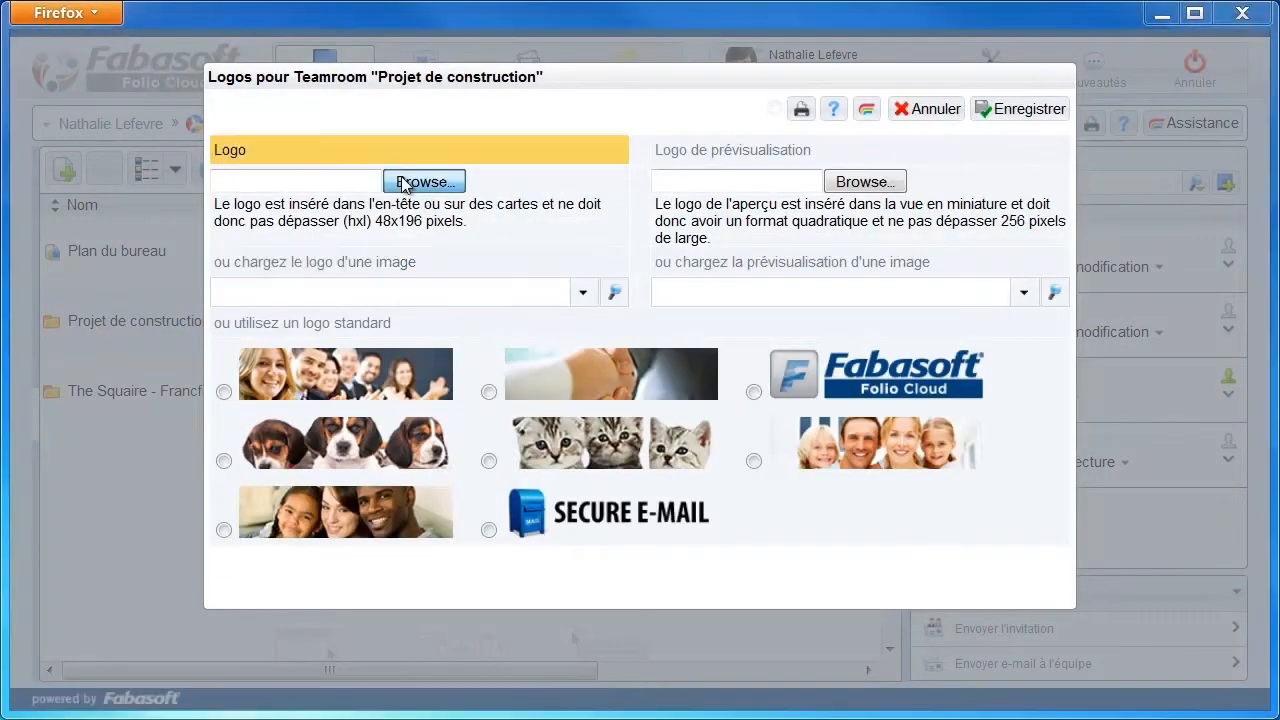
click(334, 260)
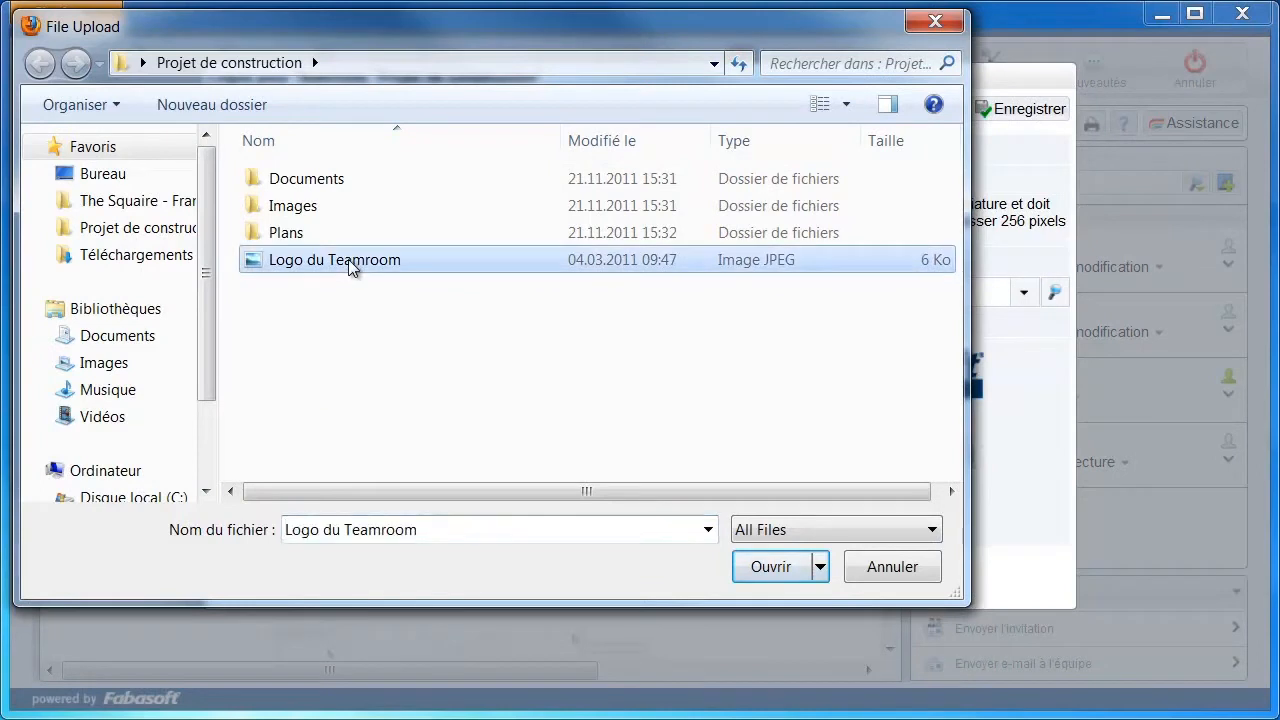
click(768, 568)
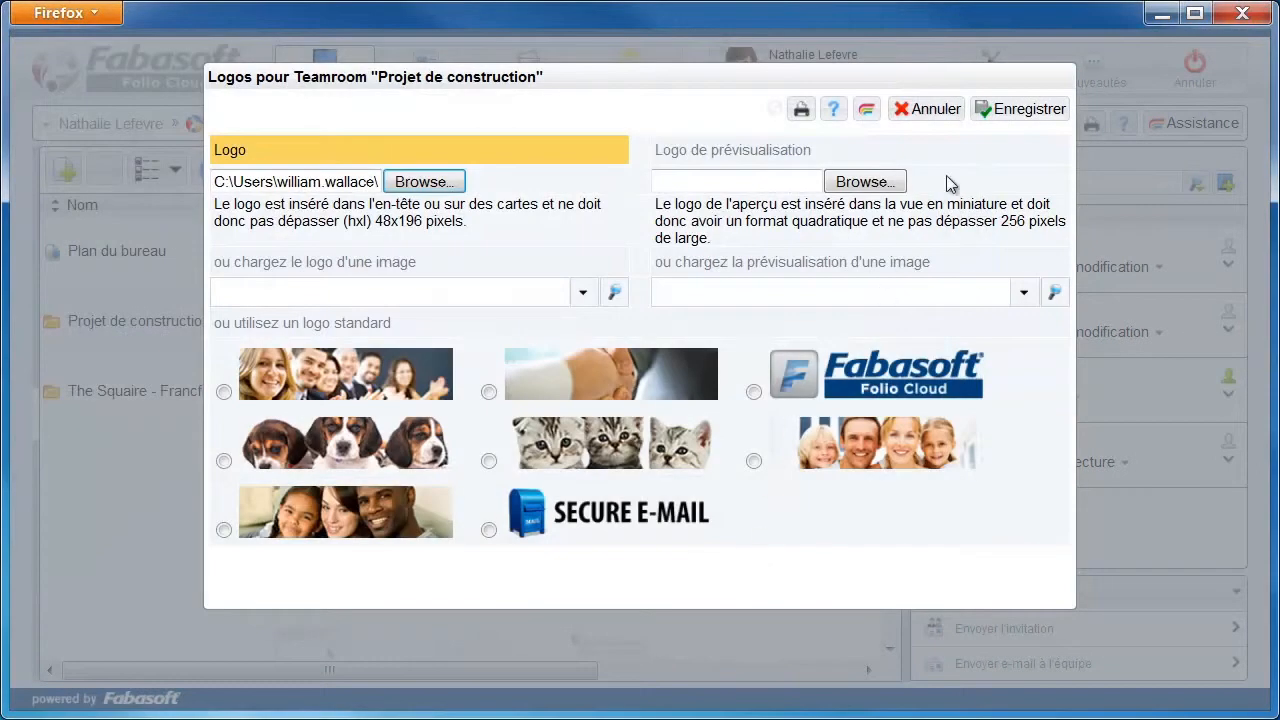
click(1007, 113)
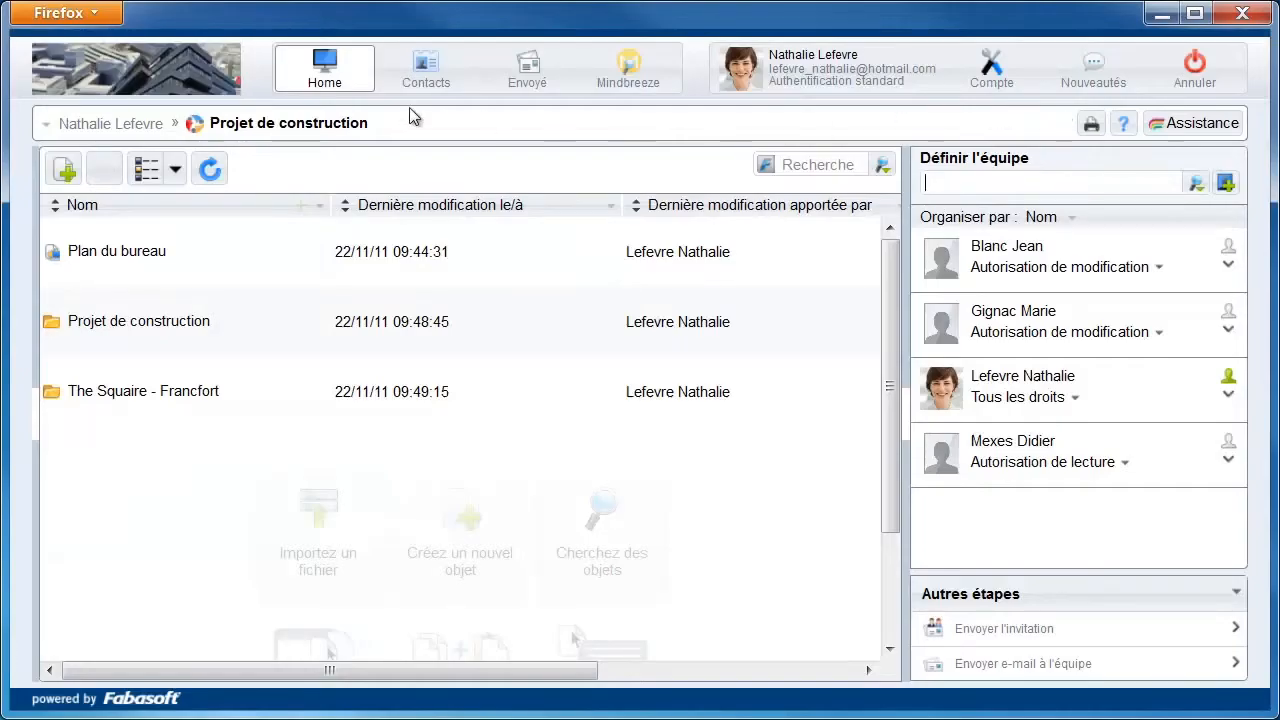